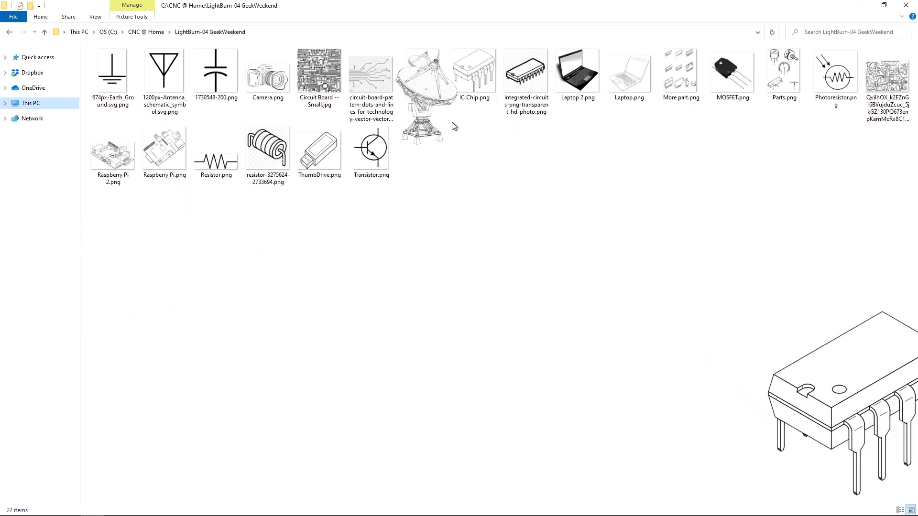
- View Dish.png at full size in the image viewer and close it again
{"action": "double_click", "coordinate": [433, 87]}
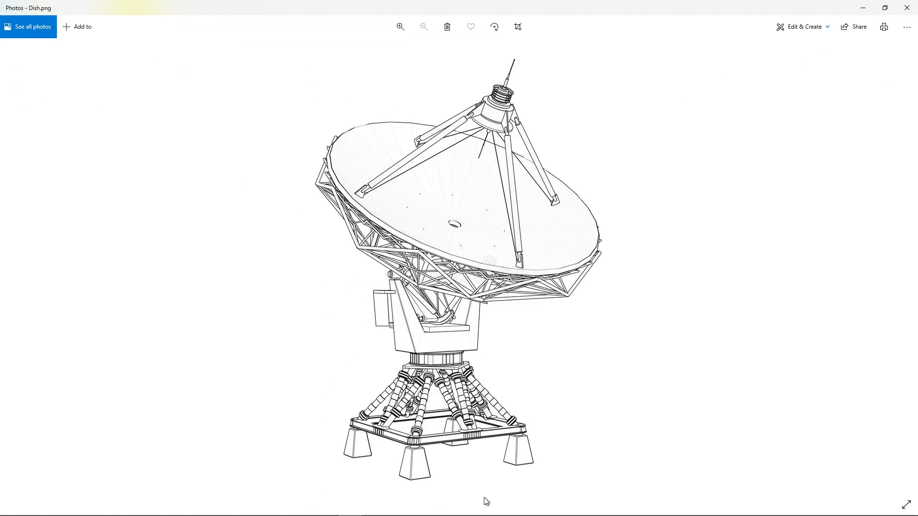
{"action": "left_click", "coordinate": [907, 7]}
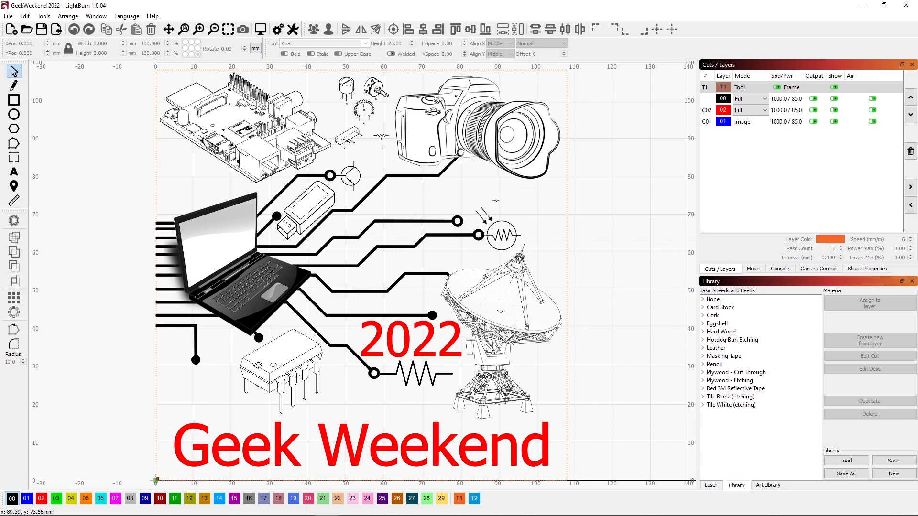
- Examine the finished Geek Weekend 2022 design in a maximized laser preview, and close the preview
{"action": "key", "text": "alt+p"}
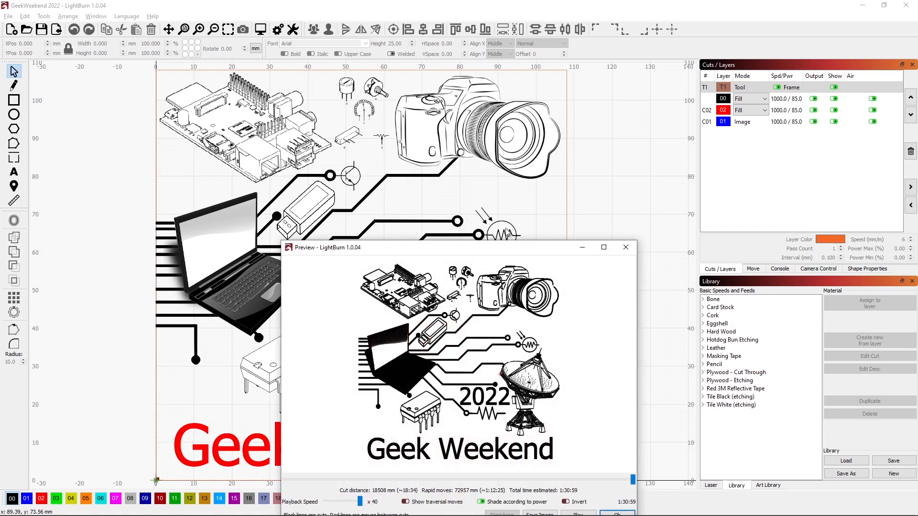
{"action": "left_click", "coordinate": [605, 248]}
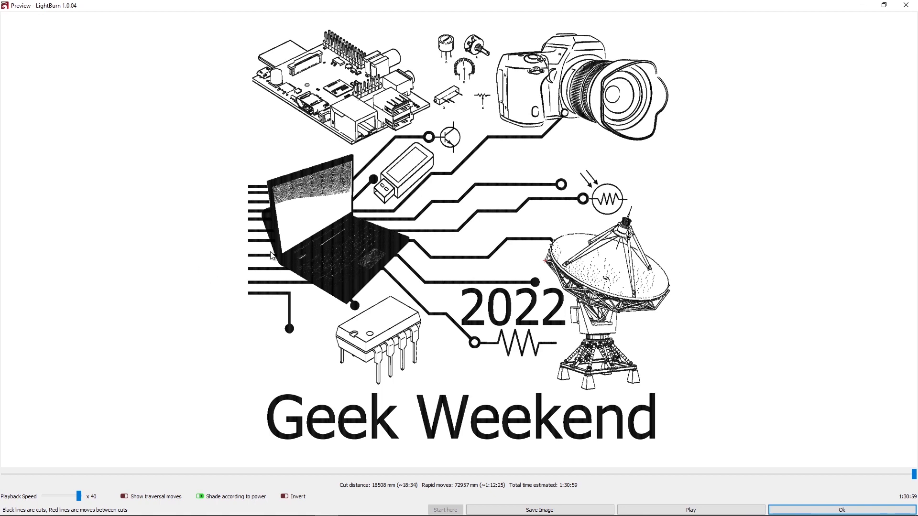
{"action": "left_click", "coordinate": [905, 5]}
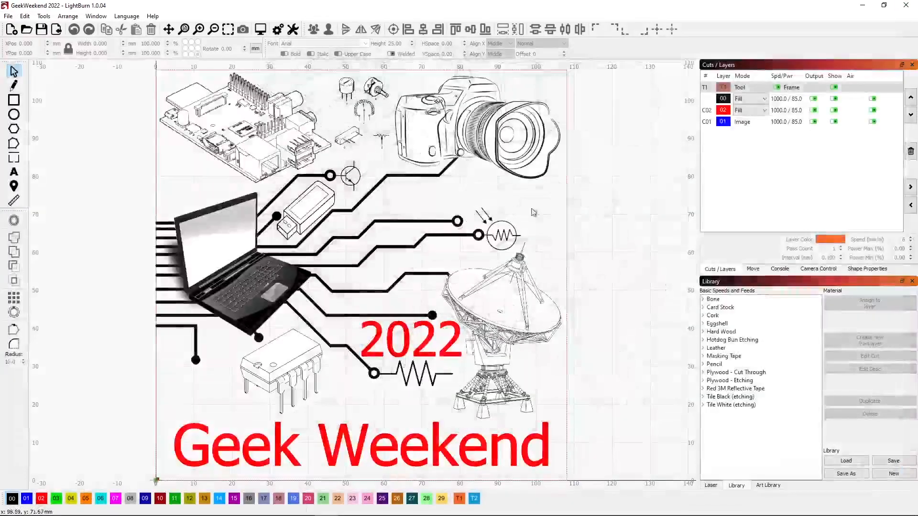
- Select the laptop picture and hide the Image layer 01 briefly to tell images from vectors, and show it again
{"action": "left_click", "coordinate": [264, 274]}
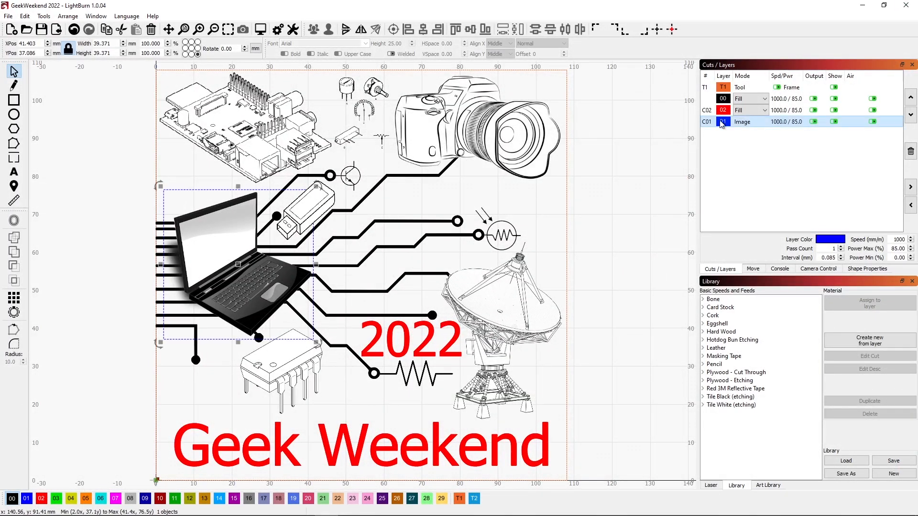
{"action": "left_click", "coordinate": [834, 122]}
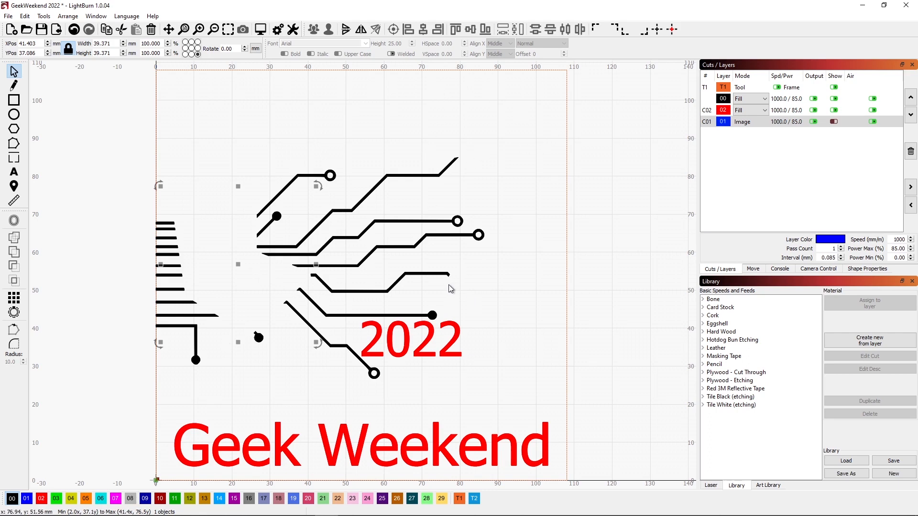
{"action": "left_click", "coordinate": [833, 122]}
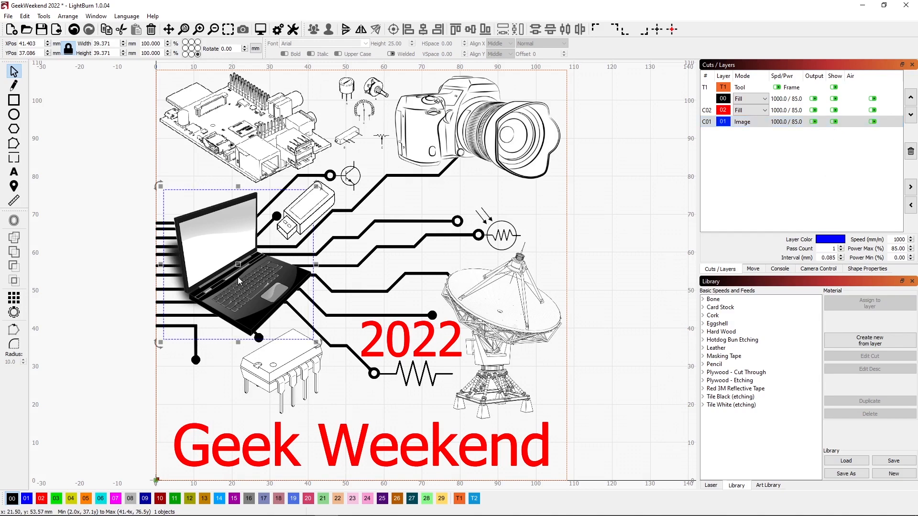
- Preview the design again full-screen to check how the laptop image will be shaded, and return to the workspace
{"action": "key", "text": "alt+p"}
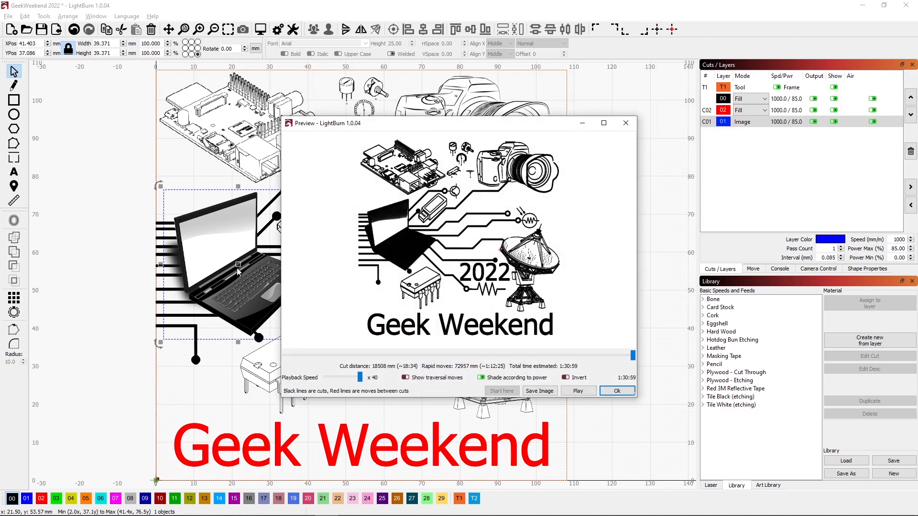
{"action": "left_click", "coordinate": [602, 127]}
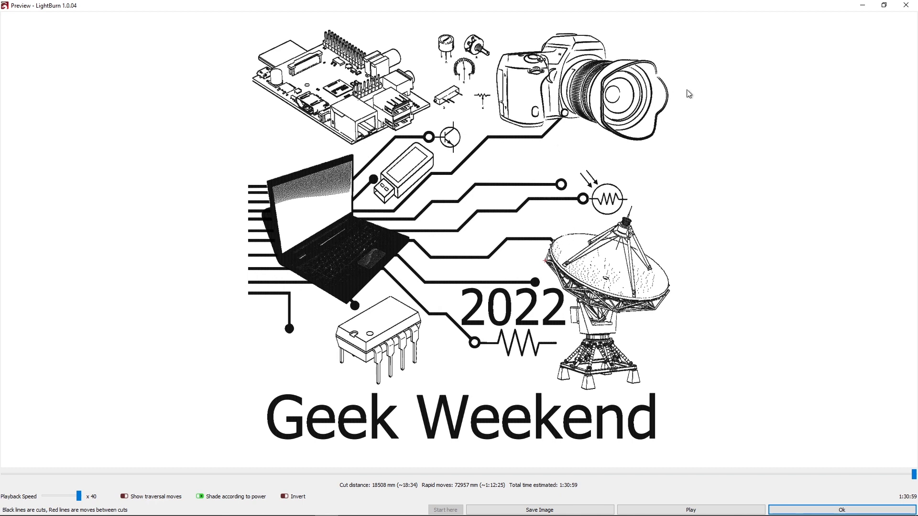
{"action": "left_click", "coordinate": [906, 5]}
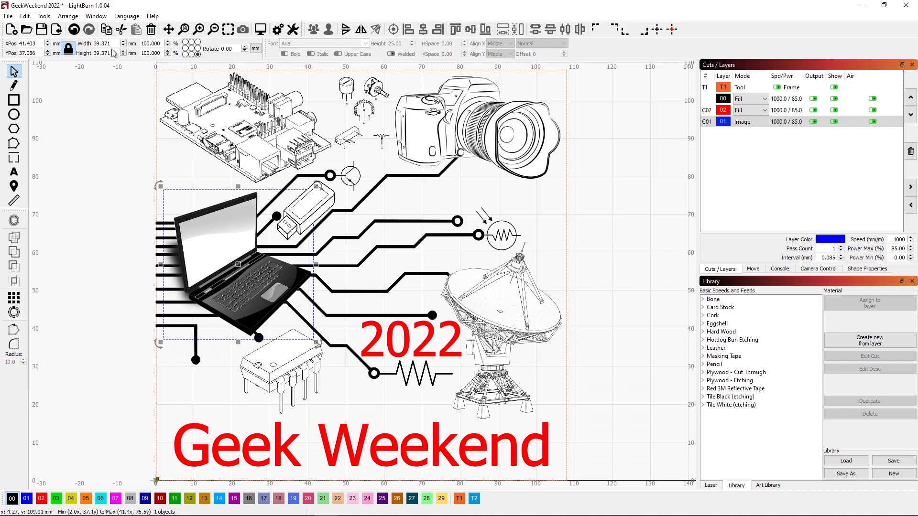
- Start a new empty project without saving the changes to the current one
{"action": "left_click", "coordinate": [12, 34]}
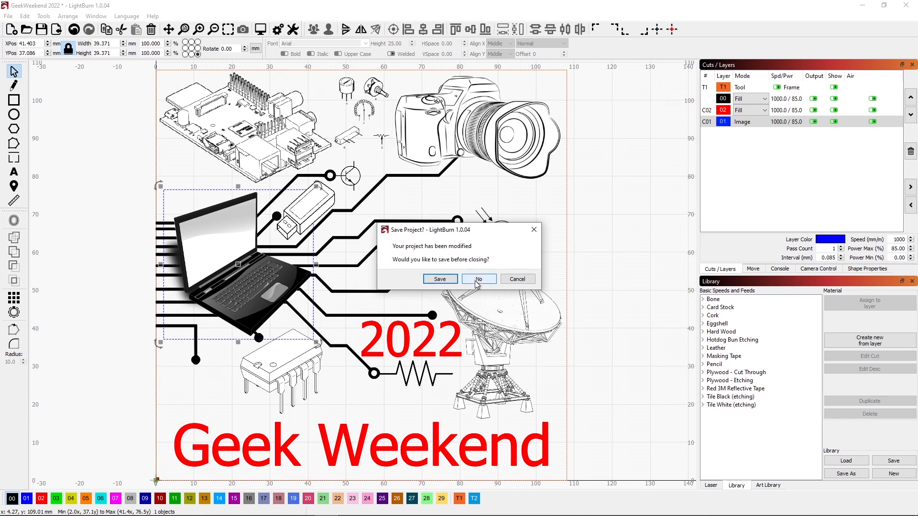
{"action": "left_click", "coordinate": [478, 280]}
- Import the circuit-board pattern and Laptop 2.png from the File Explorer folder into LightBurn, and move the laptop clear of the work area
{"action": "key", "text": "alt+Tab"}
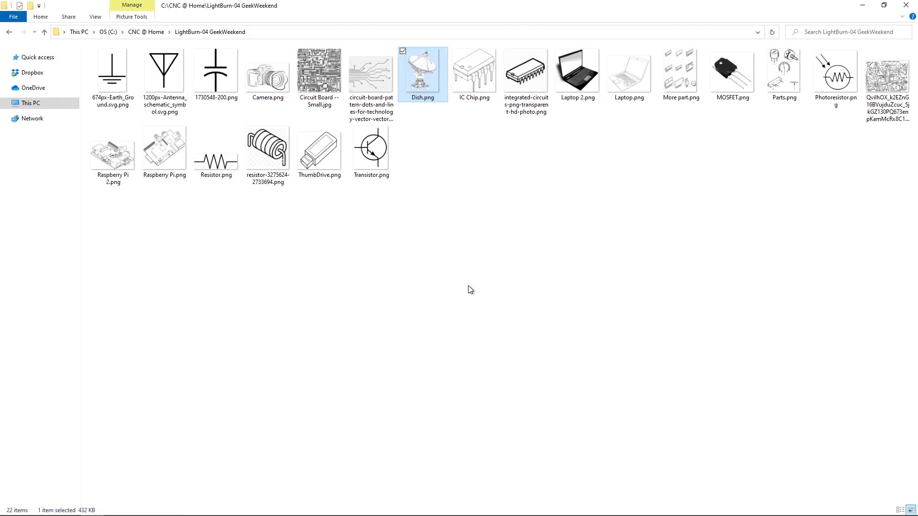
{"action": "left_click", "coordinate": [886, 7]}
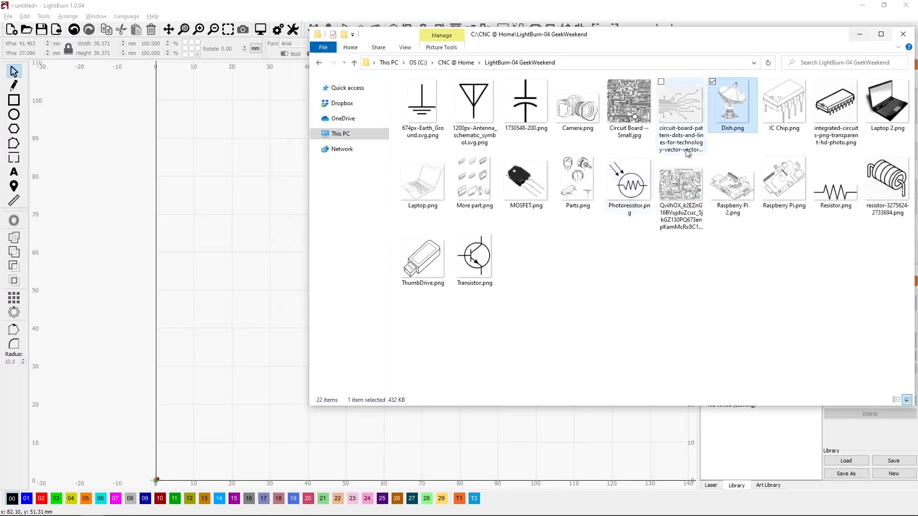
{"action": "left_click_drag", "start_coordinate": [677, 113], "coordinate": [238, 289]}
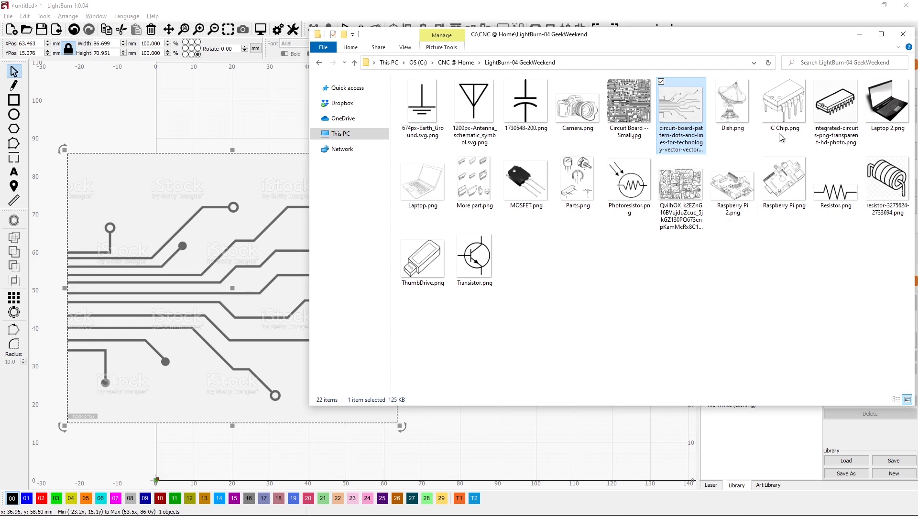
{"action": "left_click_drag", "start_coordinate": [887, 103], "coordinate": [264, 172]}
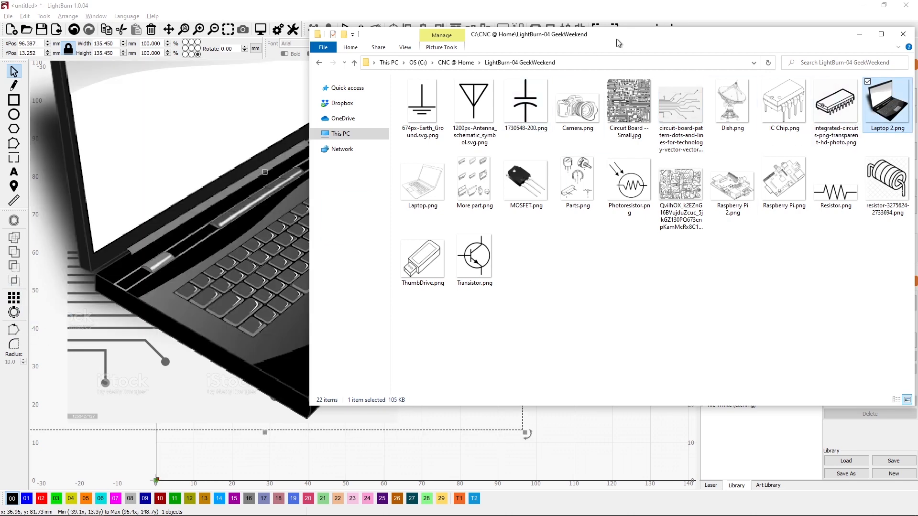
{"action": "left_click", "coordinate": [633, 10]}
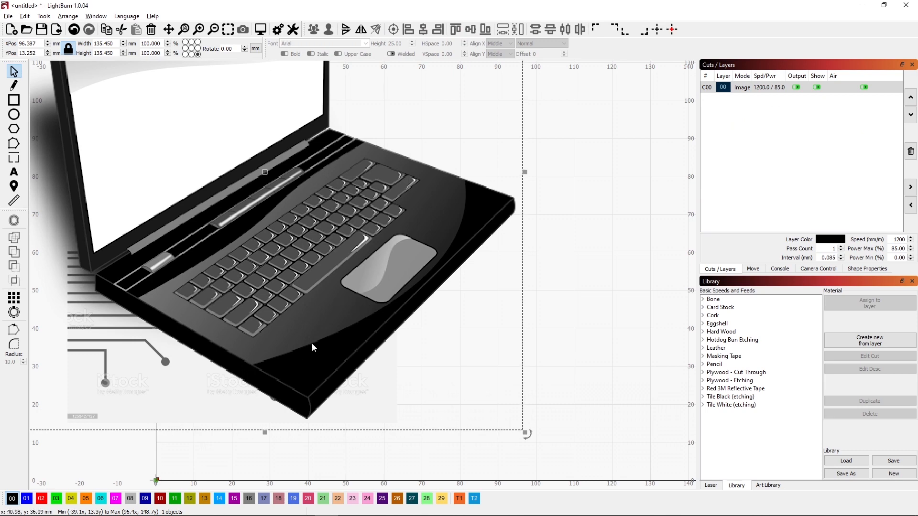
{"action": "left_click_drag", "start_coordinate": [279, 271], "coordinate": [719, 298]}
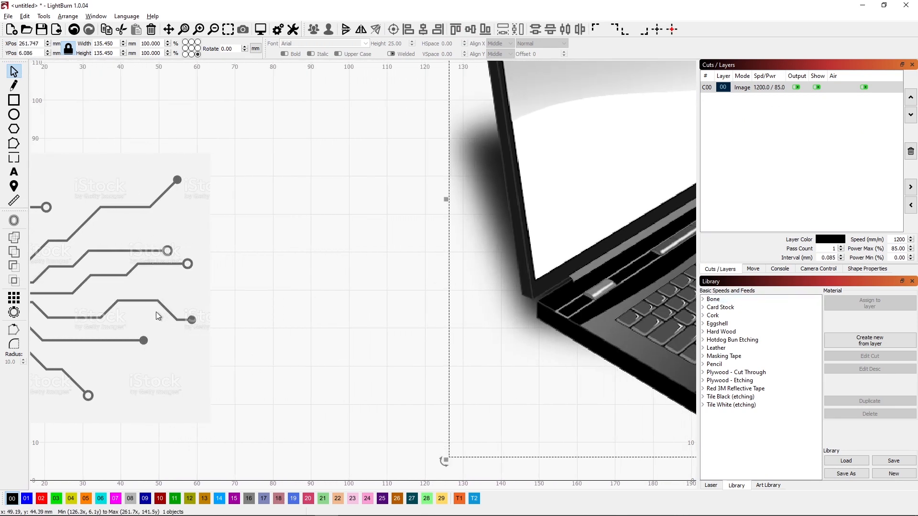
- Draw a square about 48 mm wide between the circuit-board and laptop images, and set its layer to Line mode
{"action": "left_click", "coordinate": [14, 100]}
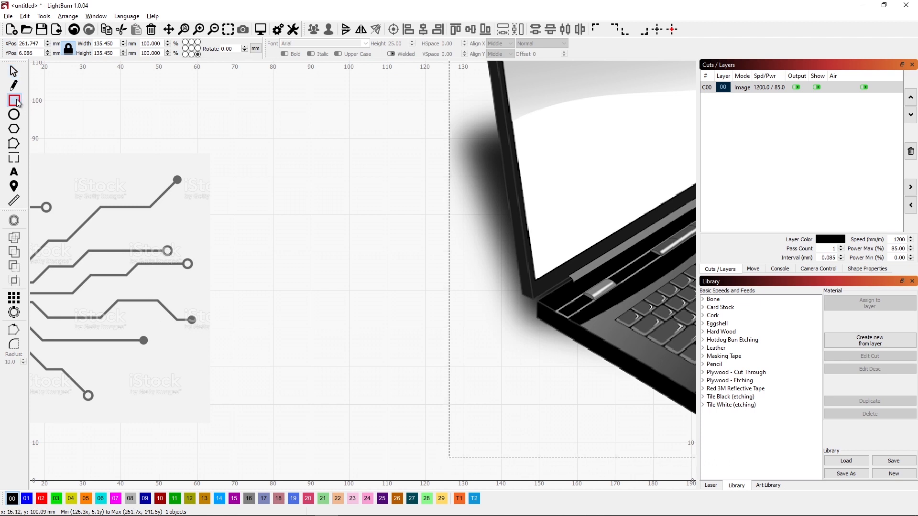
{"action": "mouse_move", "coordinate": [227, 95]}
{"action": "left_mouse_down"}
{"action": "mouse_move", "coordinate": [362, 167]}
{"action": "mouse_move", "coordinate": [368, 209]}
{"action": "mouse_move", "coordinate": [376, 205]}
{"action": "mouse_move", "coordinate": [377, 229]}
{"action": "mouse_move", "coordinate": [409, 277]}
{"action": "left_mouse_up"}
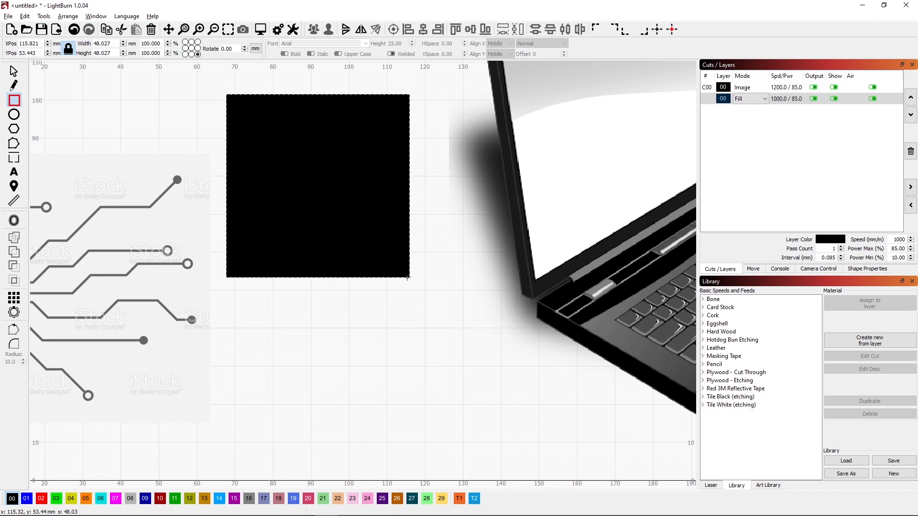
{"action": "left_click", "coordinate": [761, 99]}
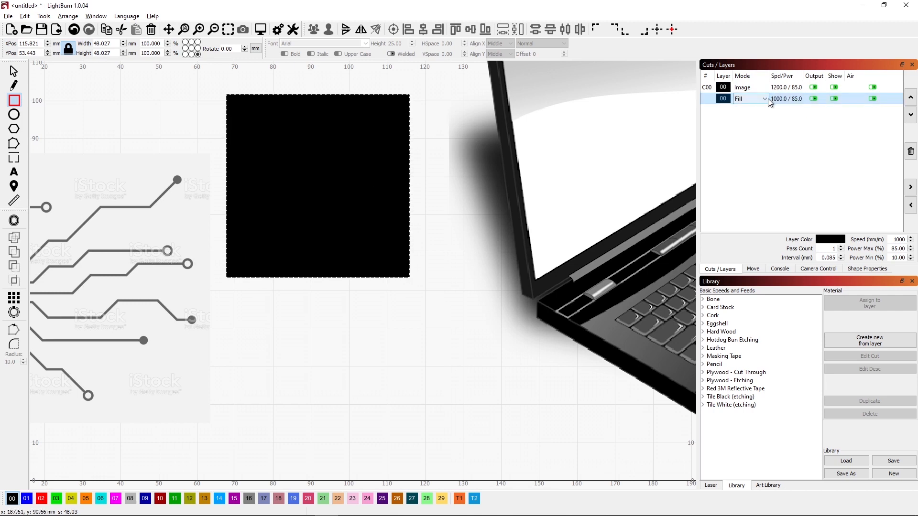
{"action": "left_click", "coordinate": [767, 99]}
{"action": "left_click", "coordinate": [760, 112]}
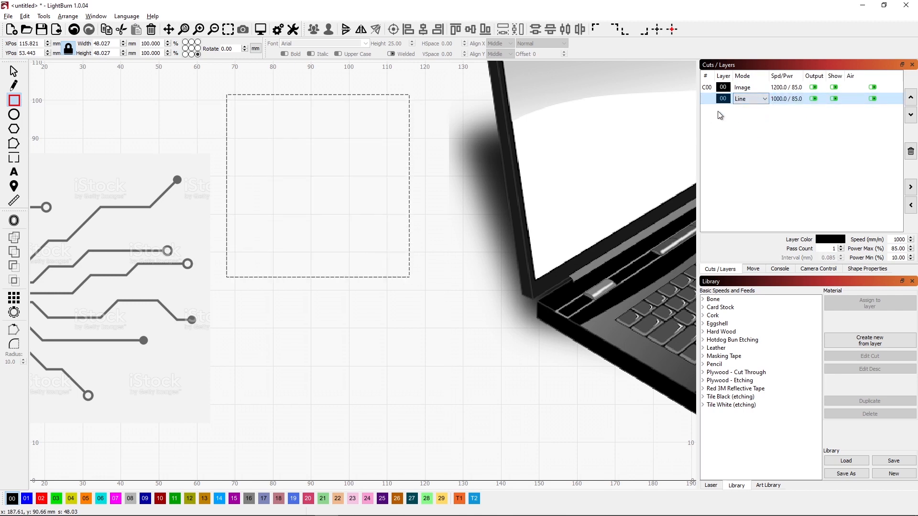
- Assign the square to red layer 02 and set that layer's mode to Line
{"action": "left_click", "coordinate": [44, 501]}
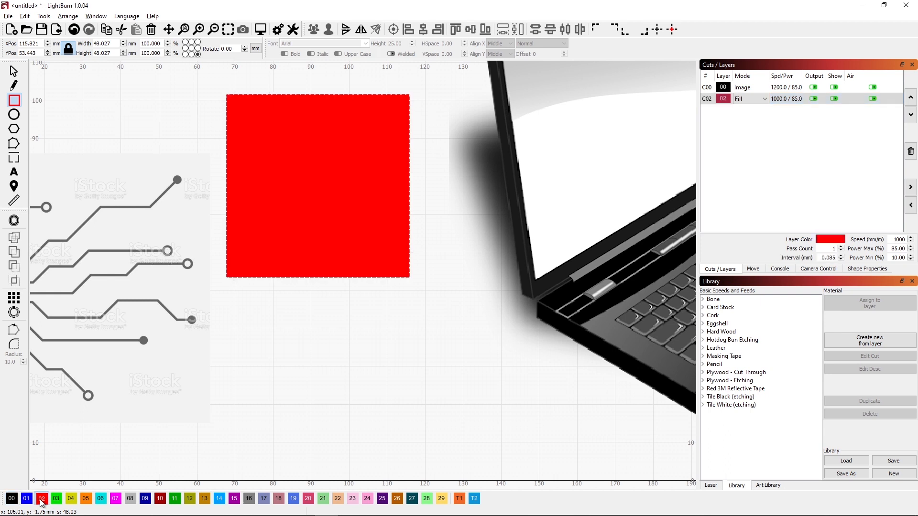
{"action": "left_click", "coordinate": [764, 99]}
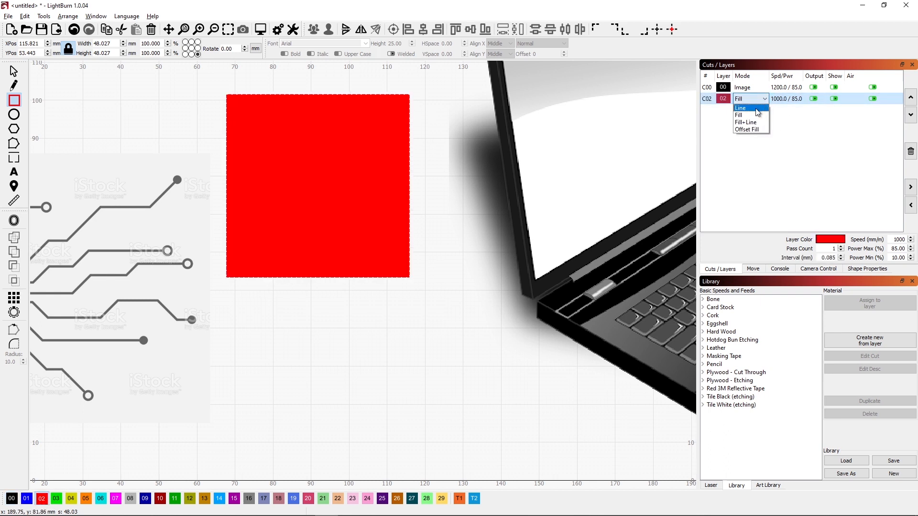
{"action": "left_click", "coordinate": [758, 113]}
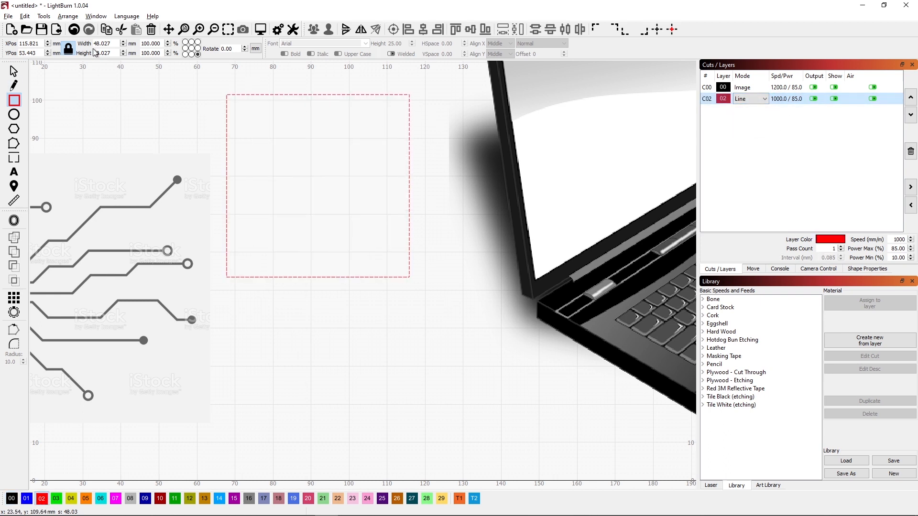
- Resize the square to 108 mm by 108 mm and move it to the lower-left corner of the work area
{"action": "left_click", "coordinate": [111, 45]}
{"action": "type", "text": "1"}
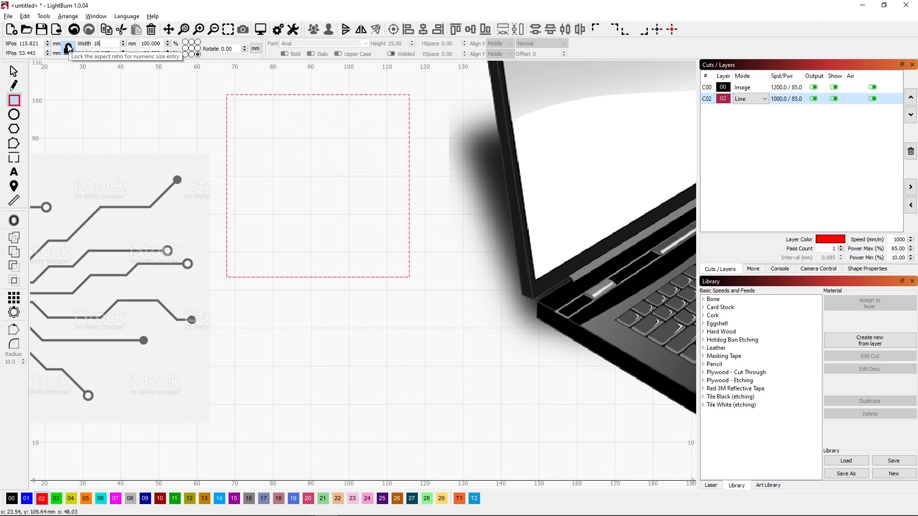
{"action": "type", "text": "08"}
{"action": "key", "text": "Return"}
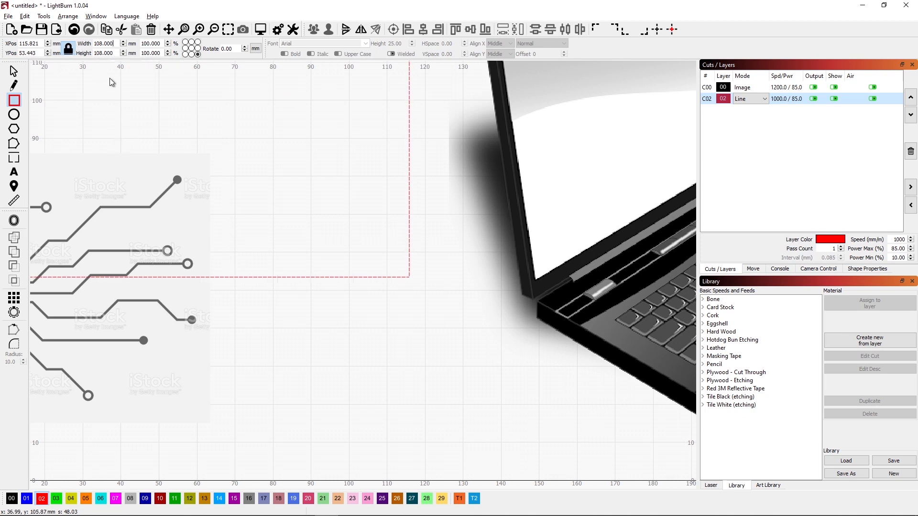
{"action": "left_click", "coordinate": [624, 33]}
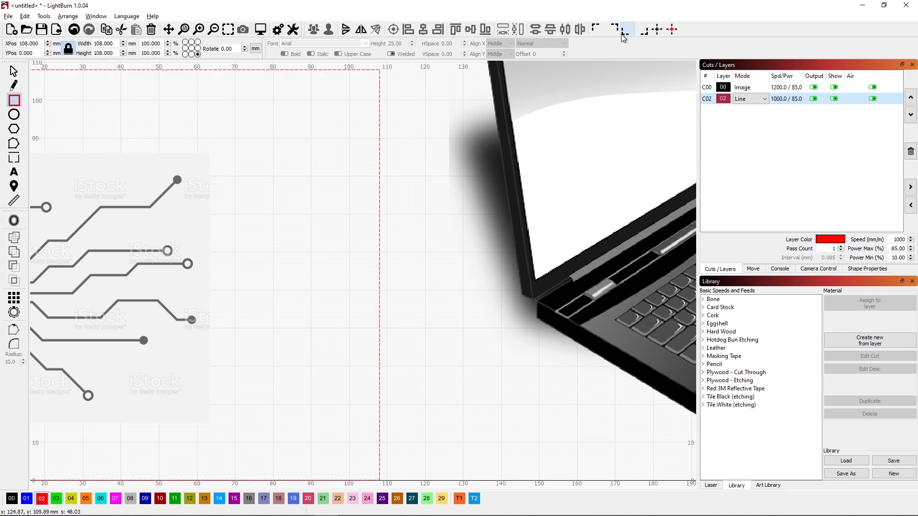
- Move the circuit-board image into the 108 mm square so that its left edge meets the square's left side
{"action": "left_click", "coordinate": [227, 32]}
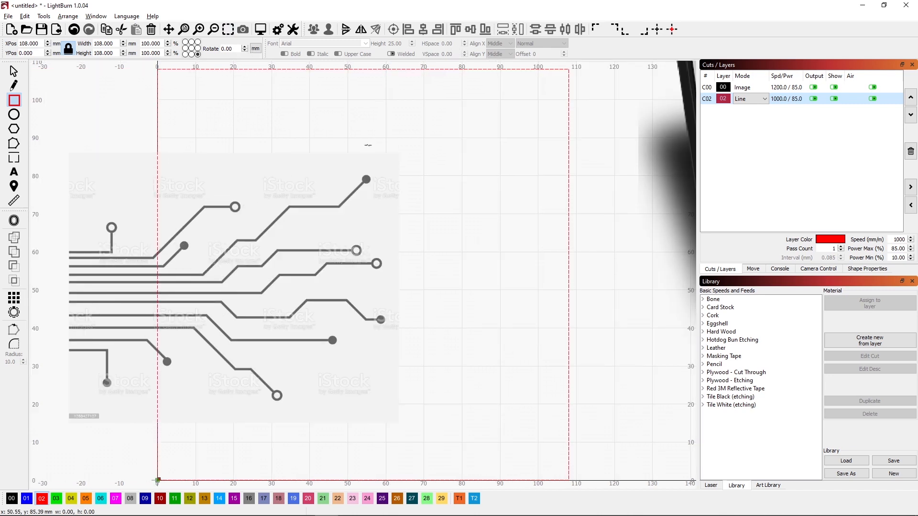
{"action": "left_click_drag", "start_coordinate": [242, 259], "coordinate": [243, 257]}
{"action": "key", "text": "ctrl+z"}
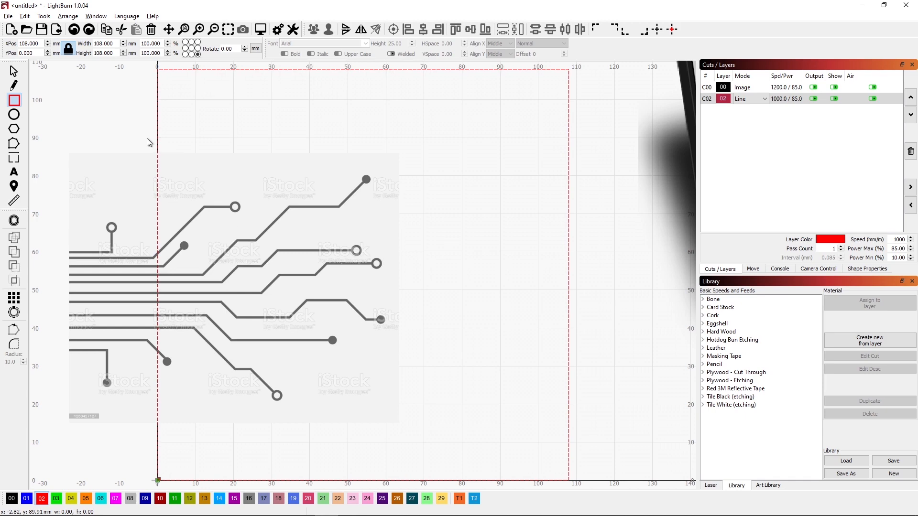
{"action": "left_click", "coordinate": [13, 72]}
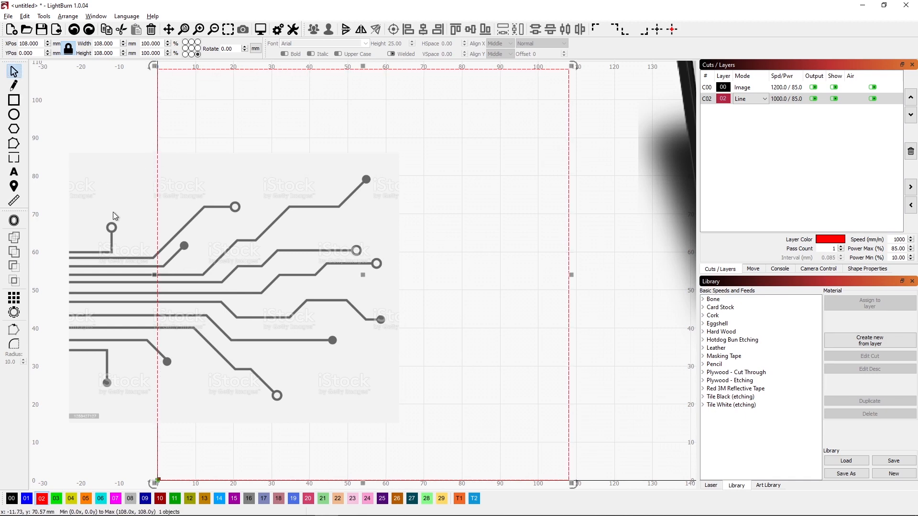
{"action": "left_click", "coordinate": [249, 296]}
{"action": "left_click_drag", "start_coordinate": [232, 285], "coordinate": [323, 276]}
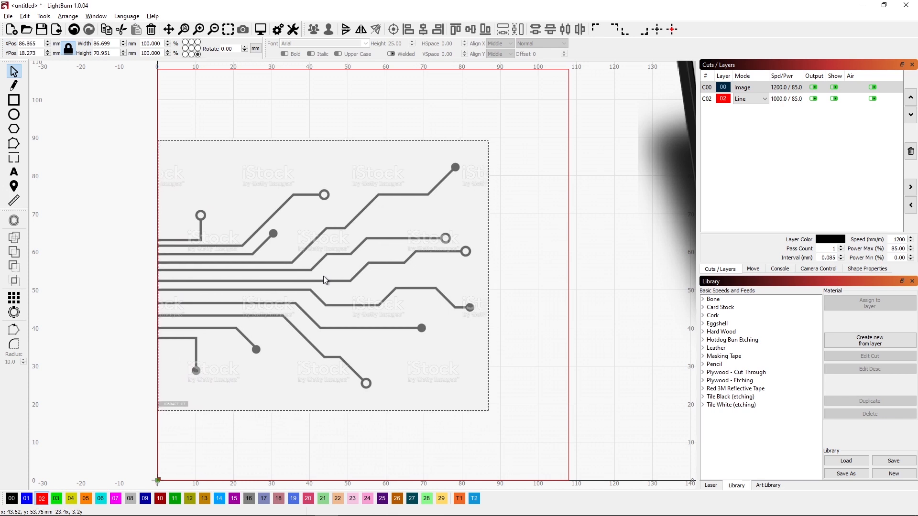
{"action": "left_click", "coordinate": [324, 280]}
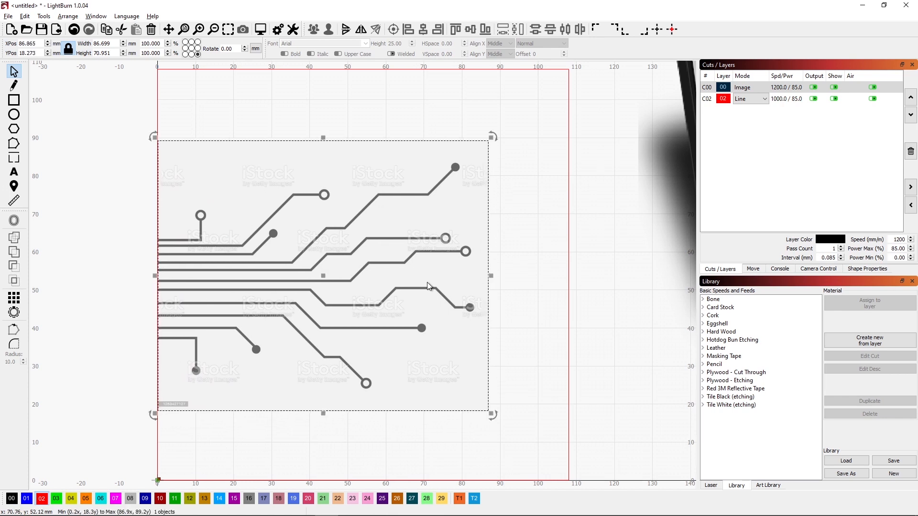
- Trace the circuit-board image with a threshold of 157 so the lines under the watermarks come out continuous
{"action": "right_click", "coordinate": [393, 210]}
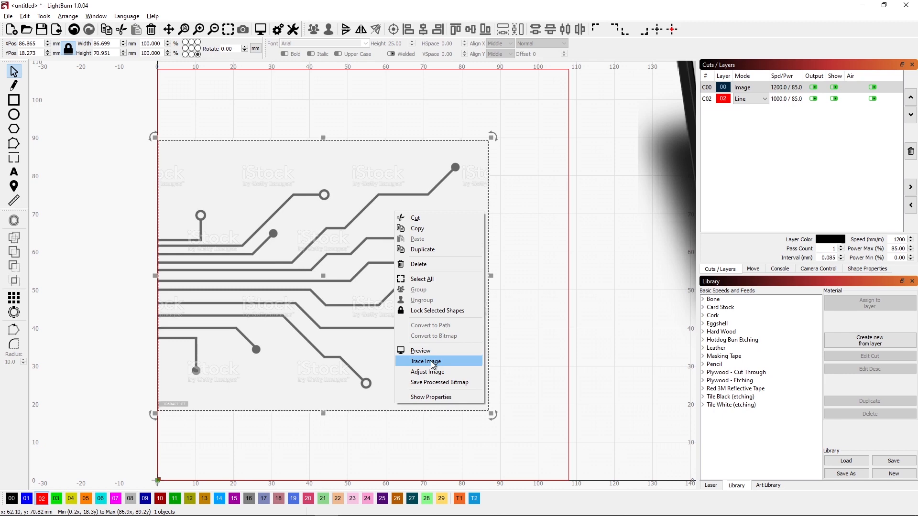
{"action": "left_click", "coordinate": [432, 363]}
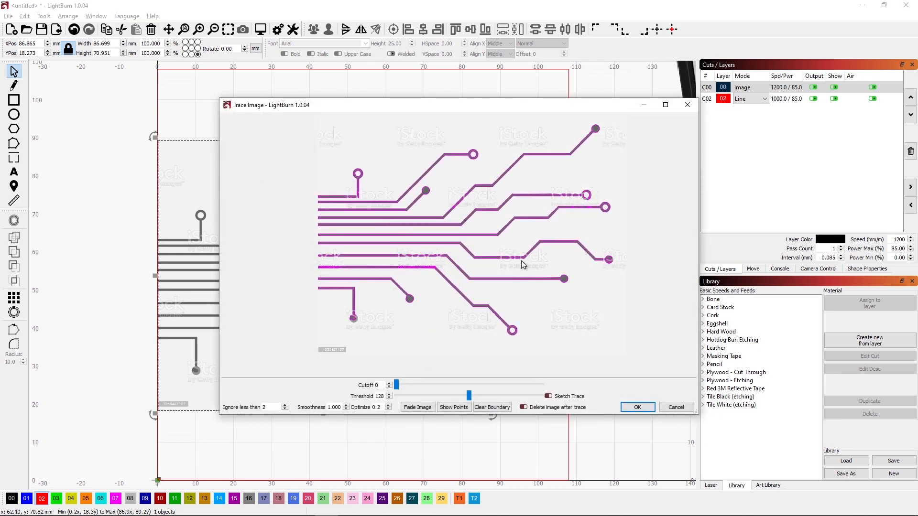
{"action": "left_click", "coordinate": [665, 104]}
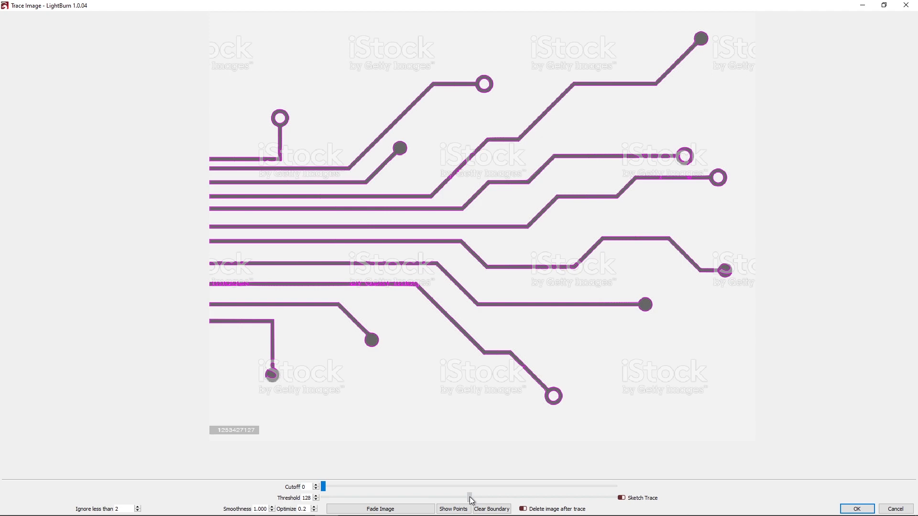
{"action": "left_click_drag", "start_coordinate": [473, 500], "coordinate": [488, 500]}
{"action": "scroll", "coordinate": [591, 259], "scroll_direction": "up", "scroll_amount": 5}
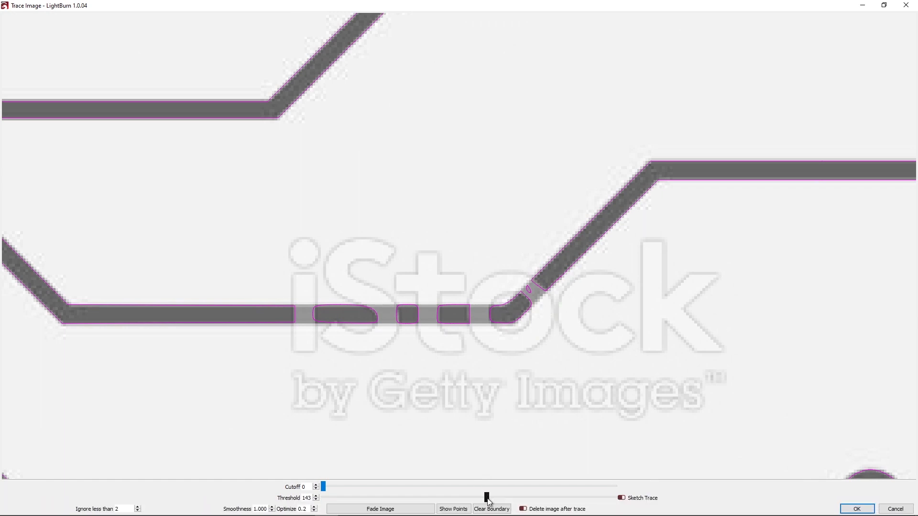
{"action": "left_click_drag", "start_coordinate": [488, 500], "coordinate": [504, 500]}
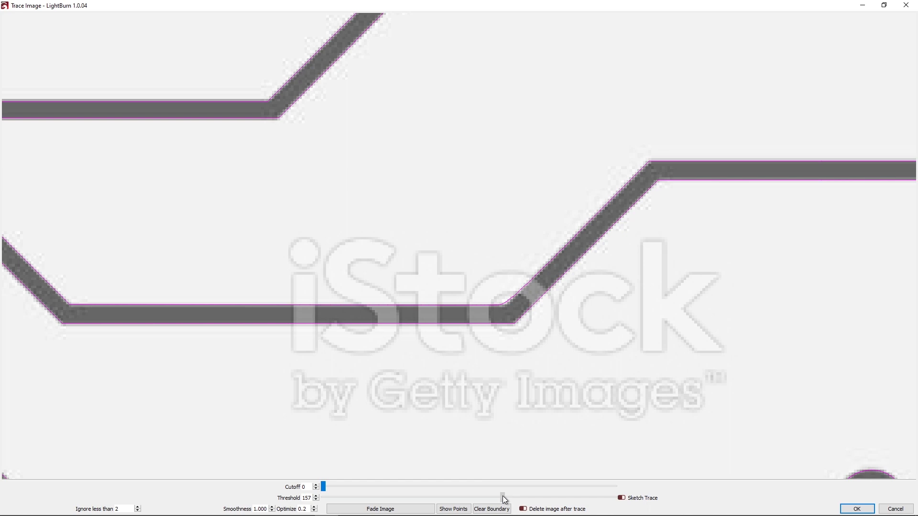
{"action": "scroll", "coordinate": [486, 222], "scroll_direction": "down", "scroll_amount": 6}
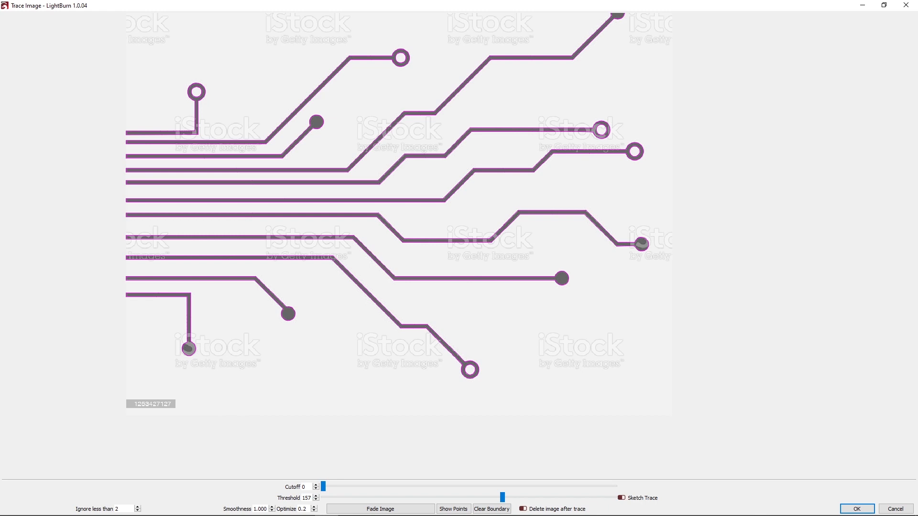
{"action": "left_click", "coordinate": [856, 510]}
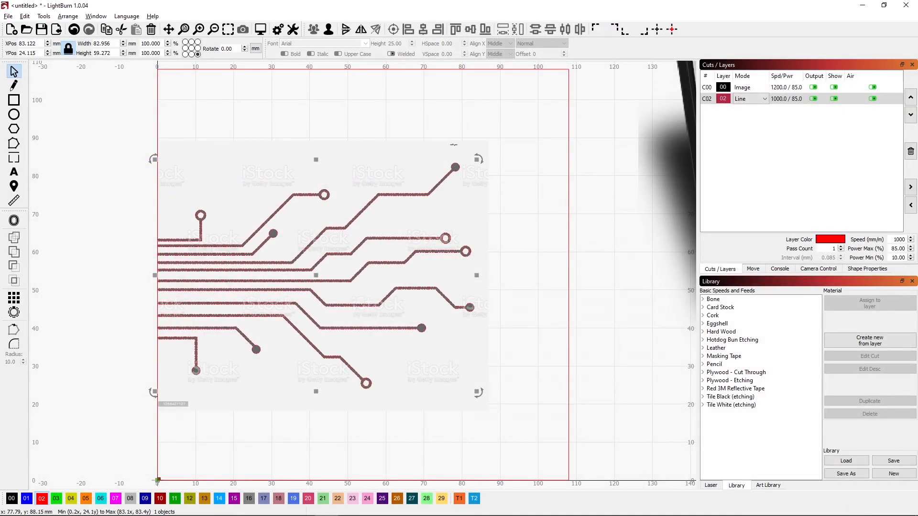
- Delete the original circuit-board image and assign its traced outline to blue layer 01
{"action": "left_click", "coordinate": [453, 144]}
{"action": "key", "text": "Delete"}
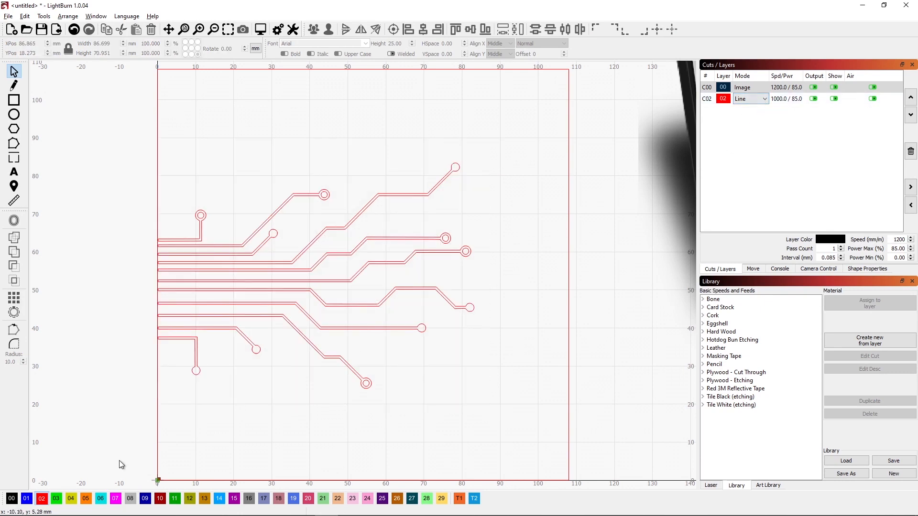
{"action": "left_click", "coordinate": [27, 498]}
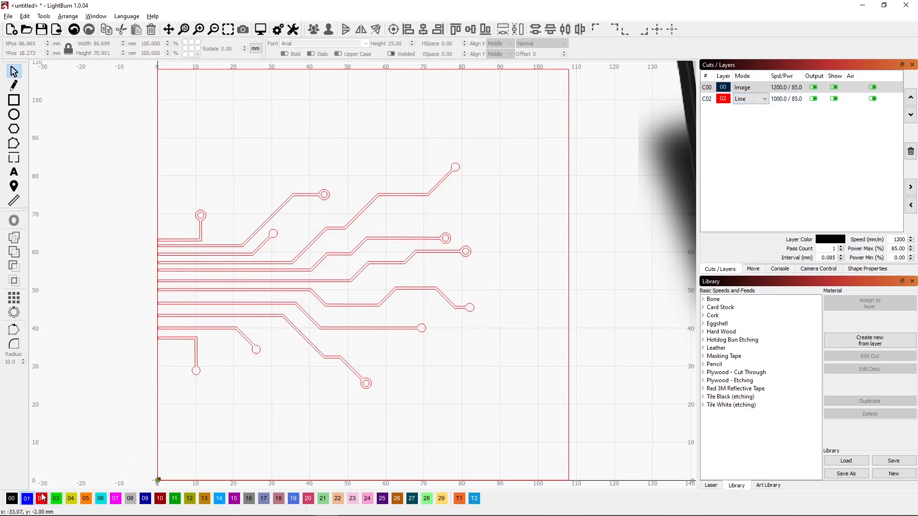
{"action": "left_click", "coordinate": [249, 341]}
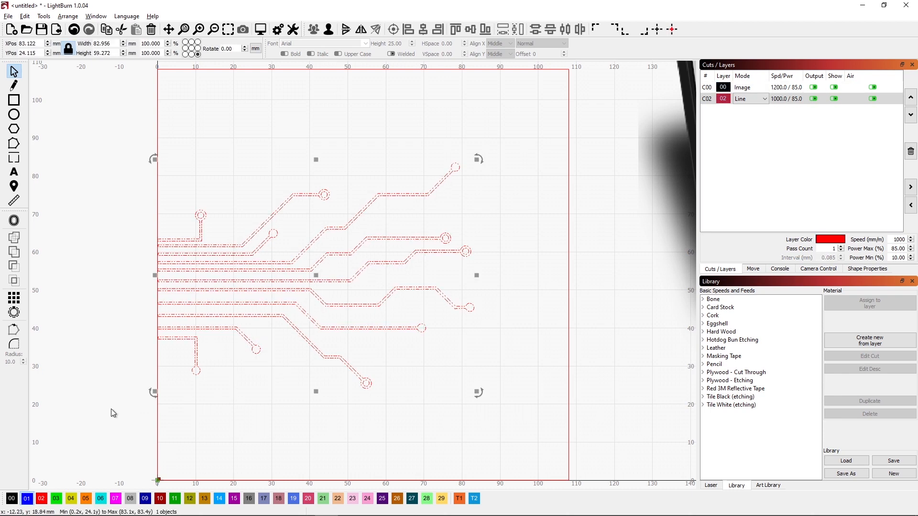
{"action": "left_click", "coordinate": [27, 499]}
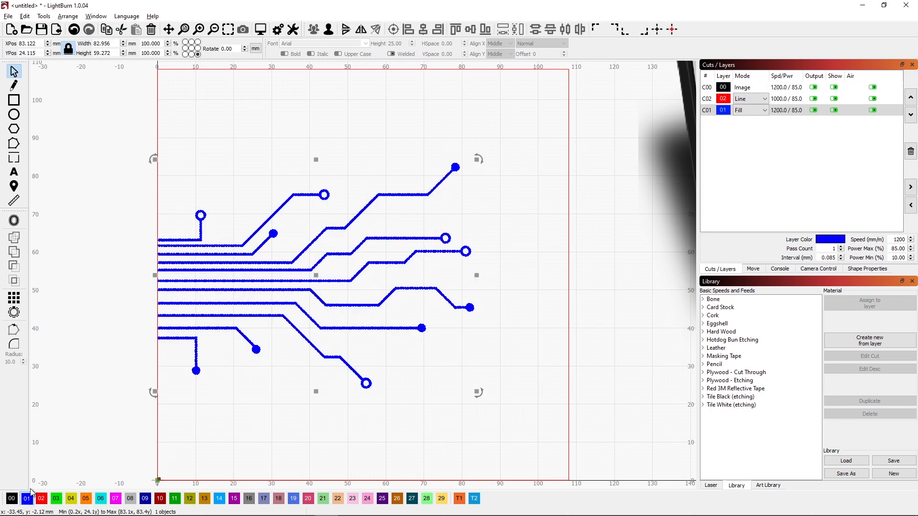
- Move the laptop image over the 108 mm square and set its width to 50 mm with proportions locked
{"action": "left_click", "coordinate": [610, 195]}
{"action": "left_click_drag", "start_coordinate": [679, 151], "coordinate": [210, 205]}
{"action": "left_click_drag", "start_coordinate": [354, 156], "coordinate": [326, 192]}
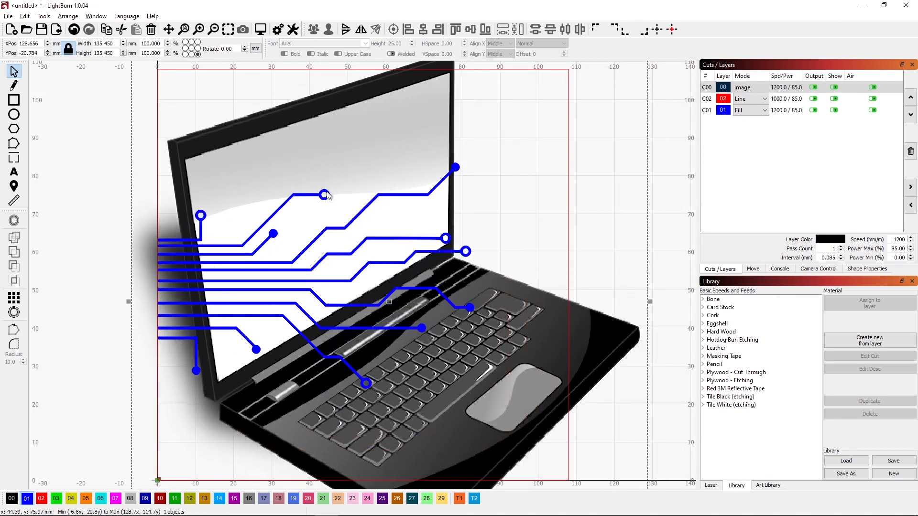
{"action": "triple_click", "coordinate": [111, 43]}
{"action": "type", "text": "50"}
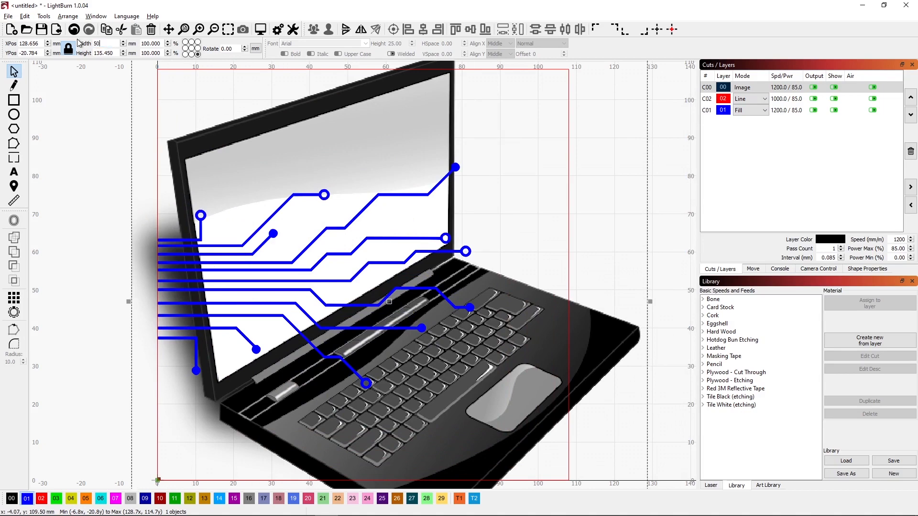
{"action": "key", "text": "Return"}
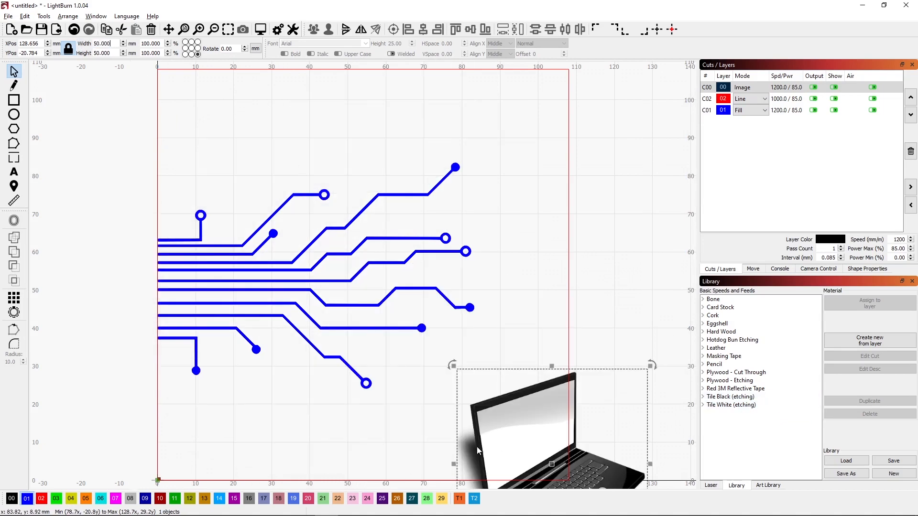
- Position the laptop image over the left part of the circuit traces and assign it to red layer 02
{"action": "left_click_drag", "start_coordinate": [477, 450], "coordinate": [249, 225]}
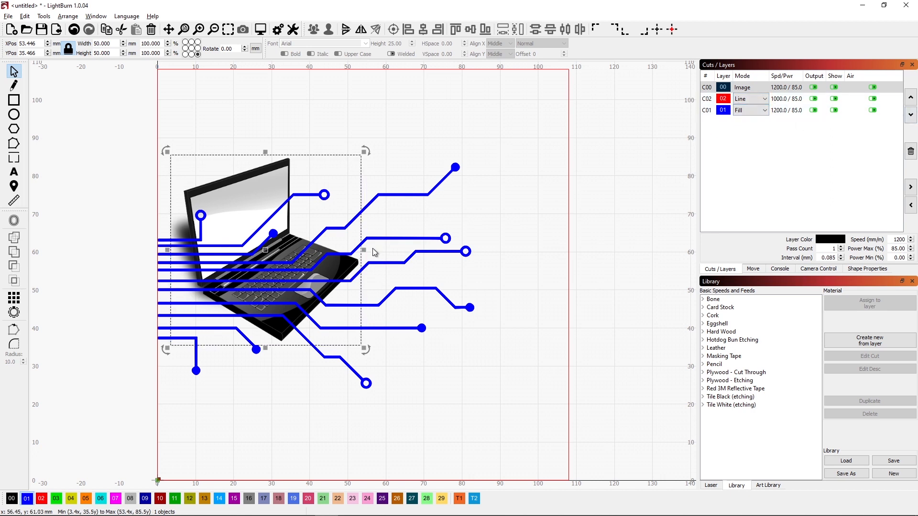
{"action": "left_click", "coordinate": [42, 500]}
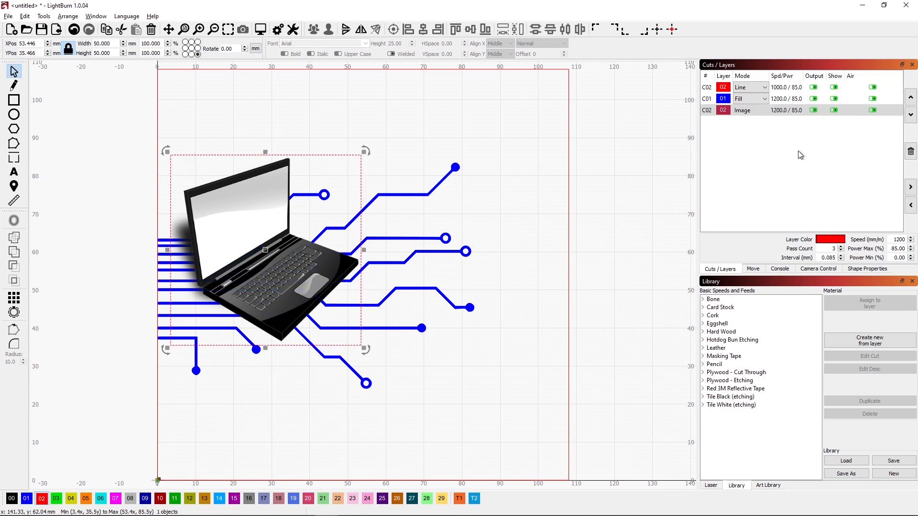
{"action": "left_click", "coordinate": [647, 216]}
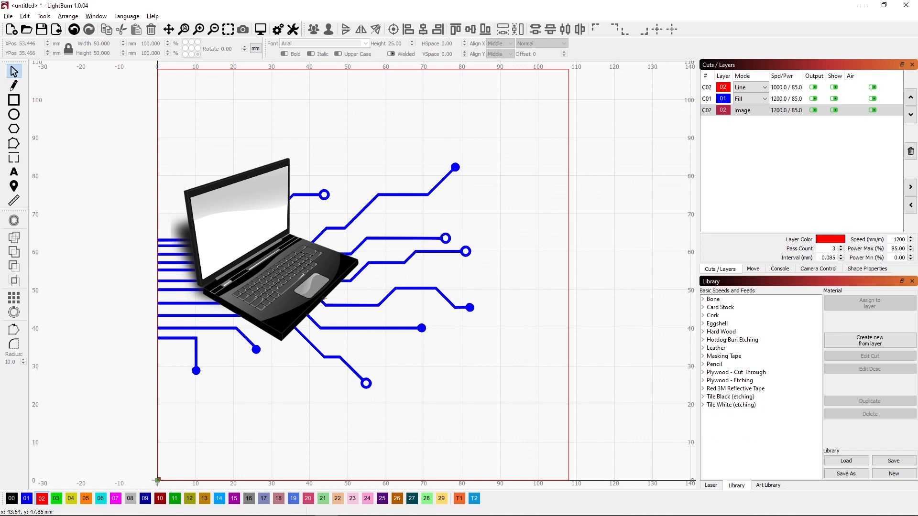
- Preview the engraving and examine closely where the laptop image overlaps the circuit traces
{"action": "key", "text": "alt+p"}
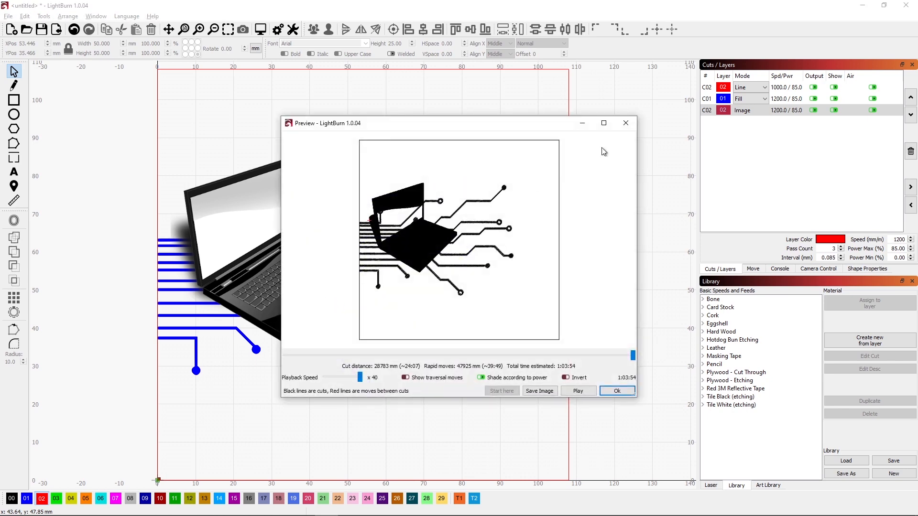
{"action": "left_click", "coordinate": [603, 123]}
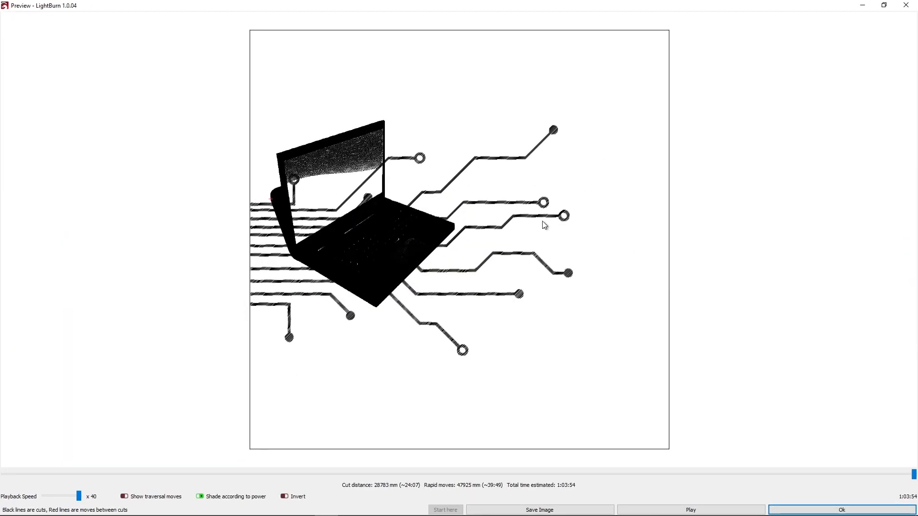
{"action": "scroll", "coordinate": [366, 246], "scroll_direction": "up", "scroll_amount": 5}
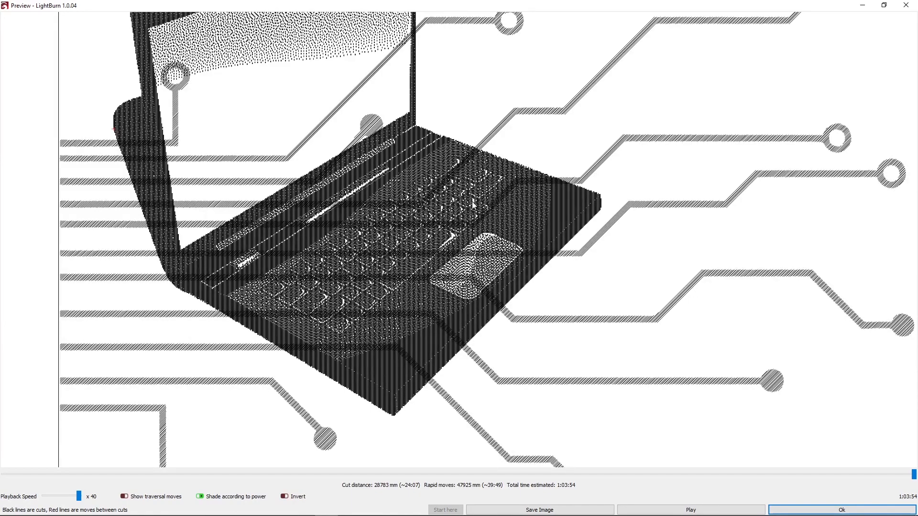
{"action": "left_click", "coordinate": [905, 6]}
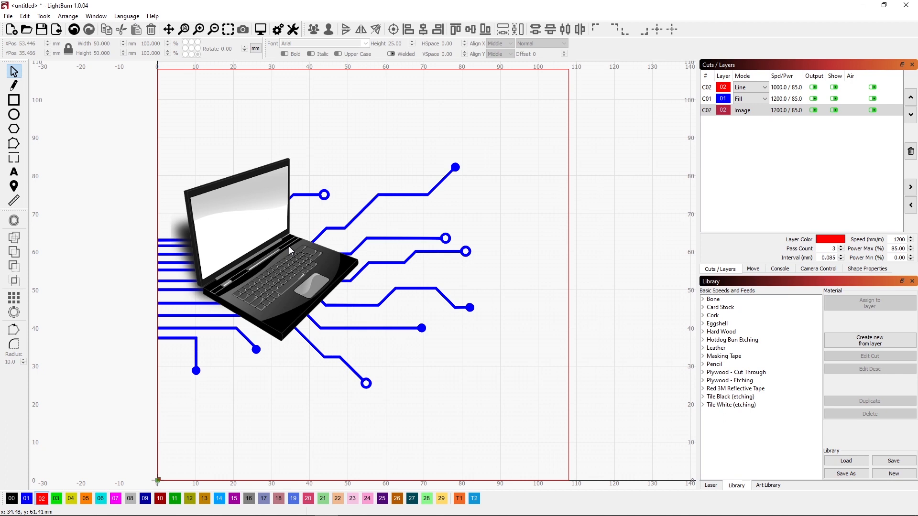
- Set the mode of the circuit traces' blue layer 01 to Line
{"action": "left_click", "coordinate": [765, 101]}
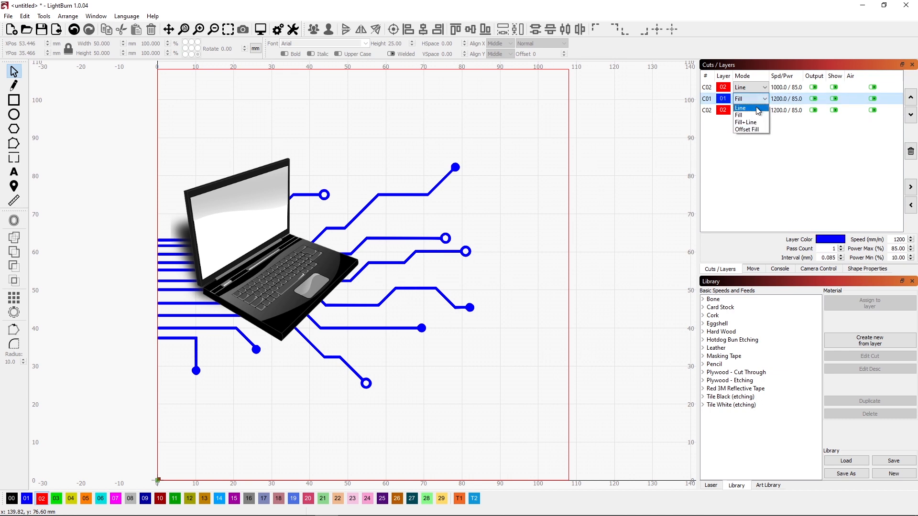
{"action": "left_click", "coordinate": [745, 106]}
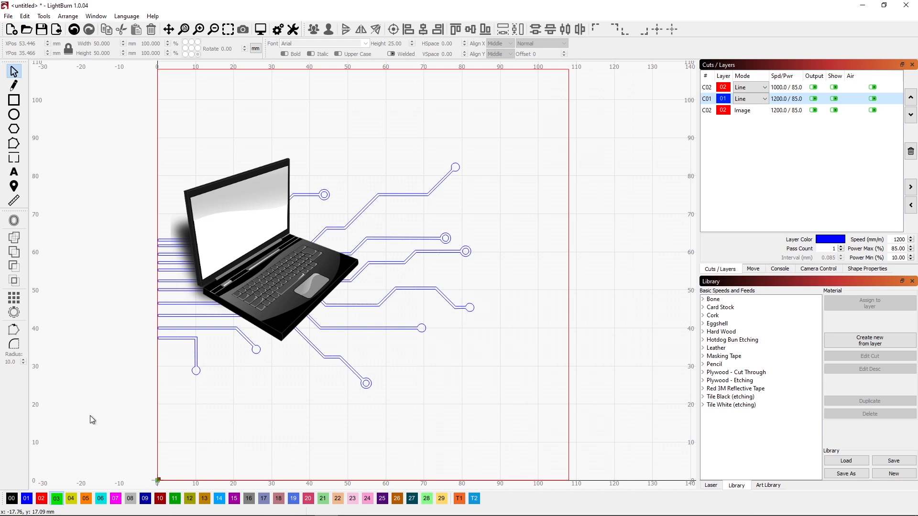
- Draw a closed straight-segment outline around the laptop's screen and base on green layer 03, leaving out its shadow
{"action": "left_click", "coordinate": [13, 85]}
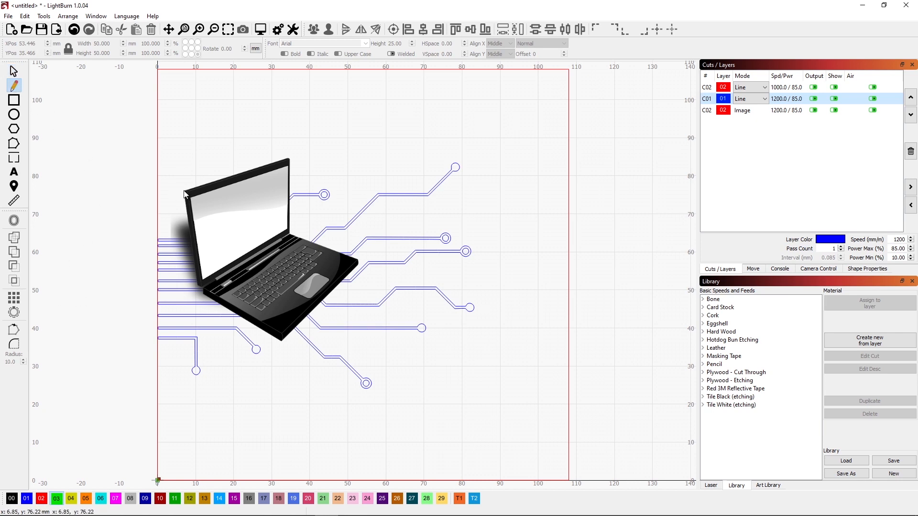
{"action": "left_click", "coordinate": [184, 192]}
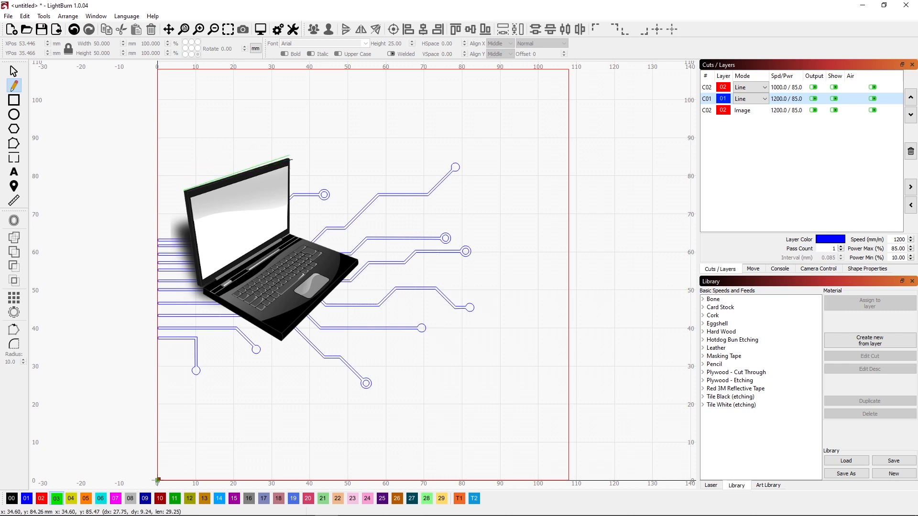
{"action": "left_click", "coordinate": [290, 162]}
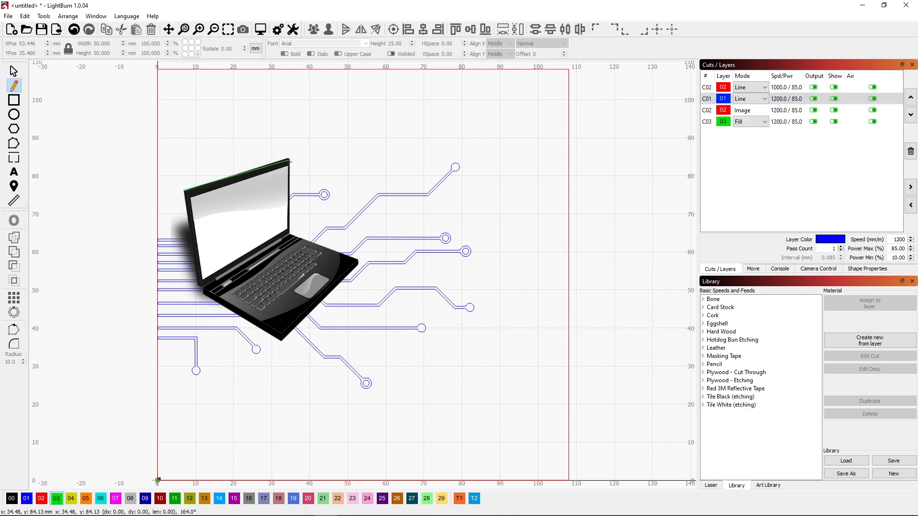
{"action": "left_click", "coordinate": [291, 234]}
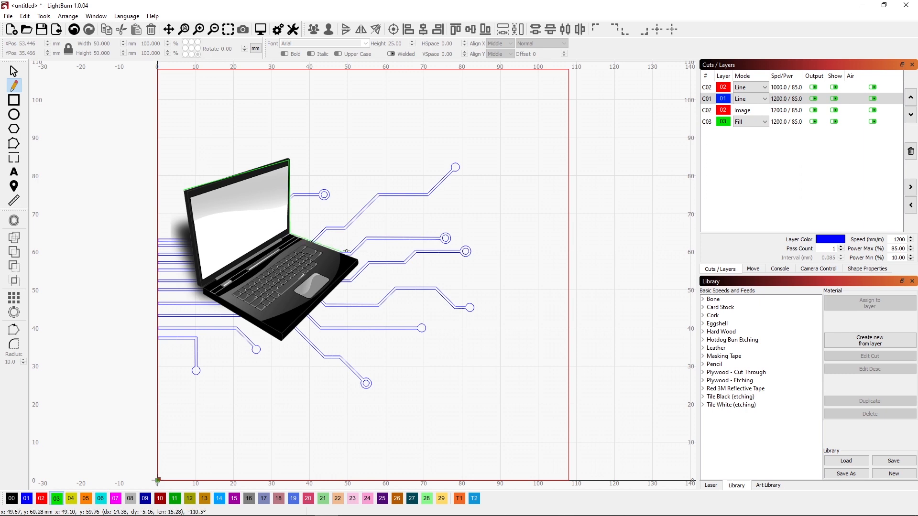
{"action": "left_click", "coordinate": [357, 262]}
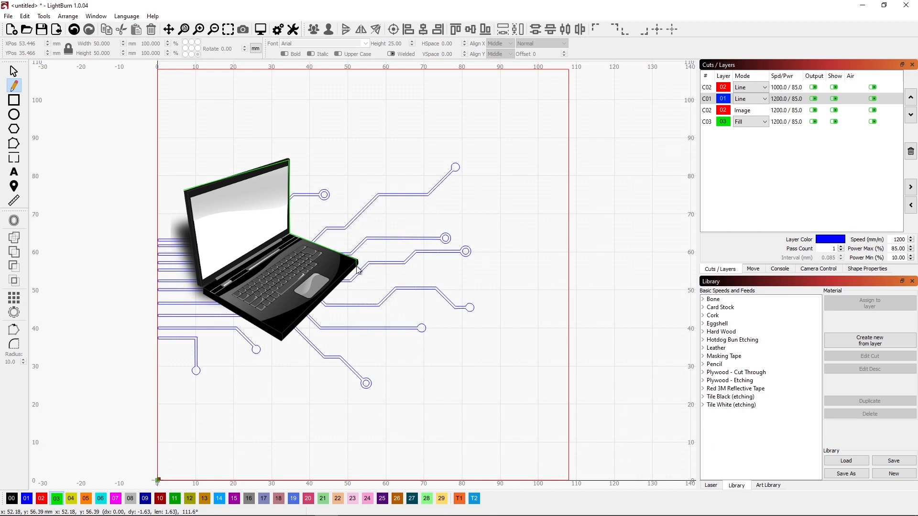
{"action": "left_click", "coordinate": [281, 340]}
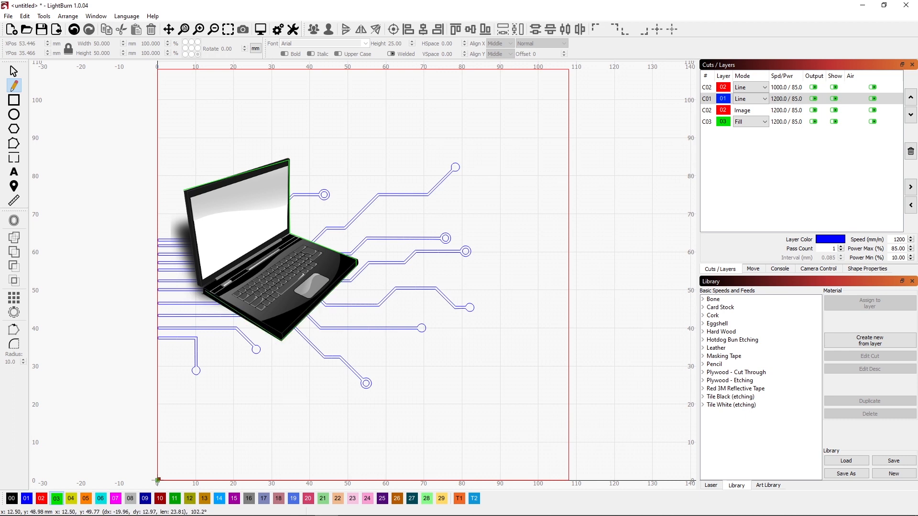
{"action": "scroll", "coordinate": [202, 296], "scroll_direction": "up", "scroll_amount": 5}
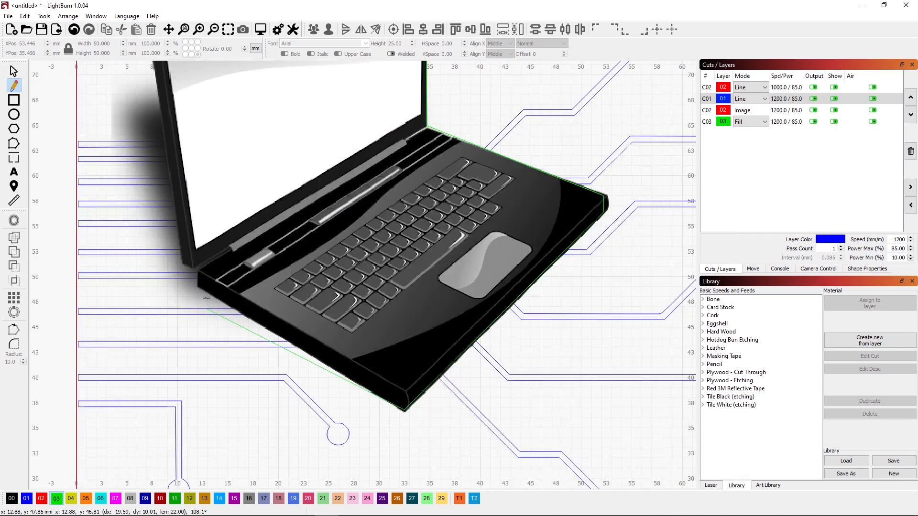
{"action": "left_click", "coordinate": [194, 283]}
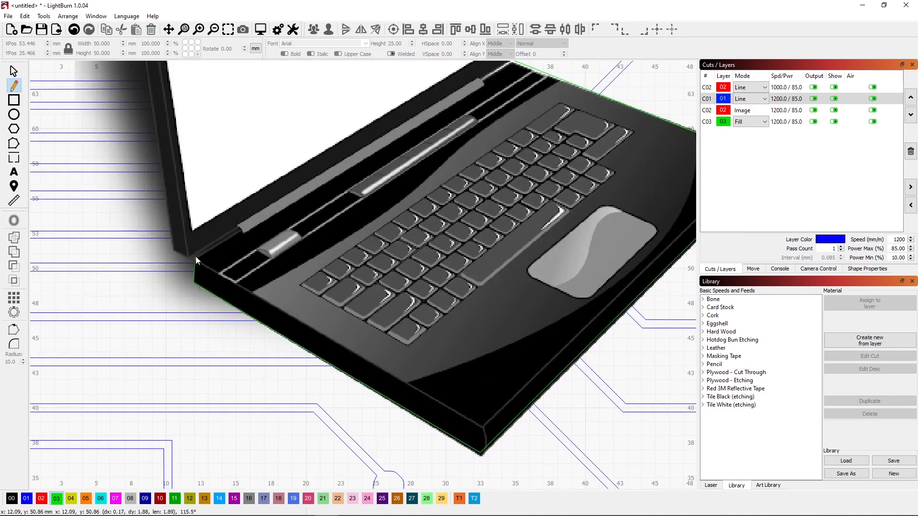
{"action": "left_click", "coordinate": [194, 258]}
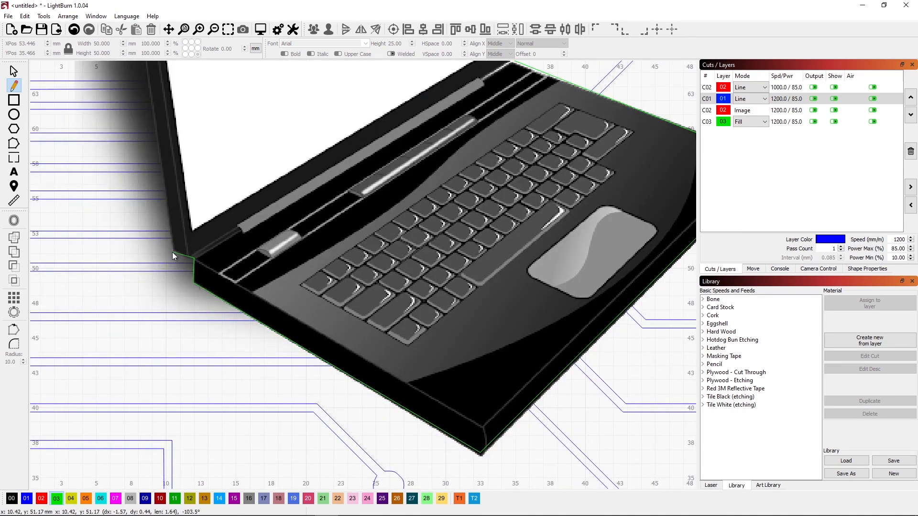
{"action": "scroll", "coordinate": [173, 251], "scroll_direction": "down", "scroll_amount": 5}
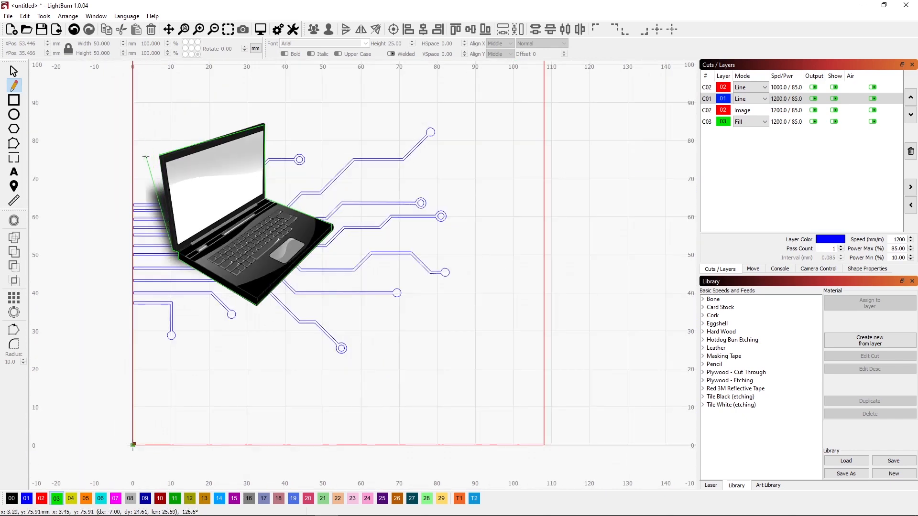
{"action": "scroll", "coordinate": [155, 165], "scroll_direction": "up", "scroll_amount": 5}
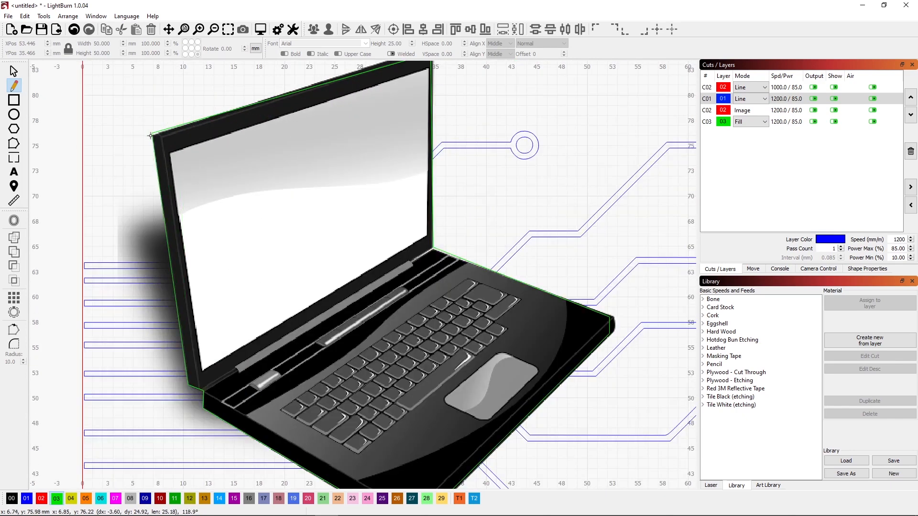
{"action": "left_click", "coordinate": [151, 136]}
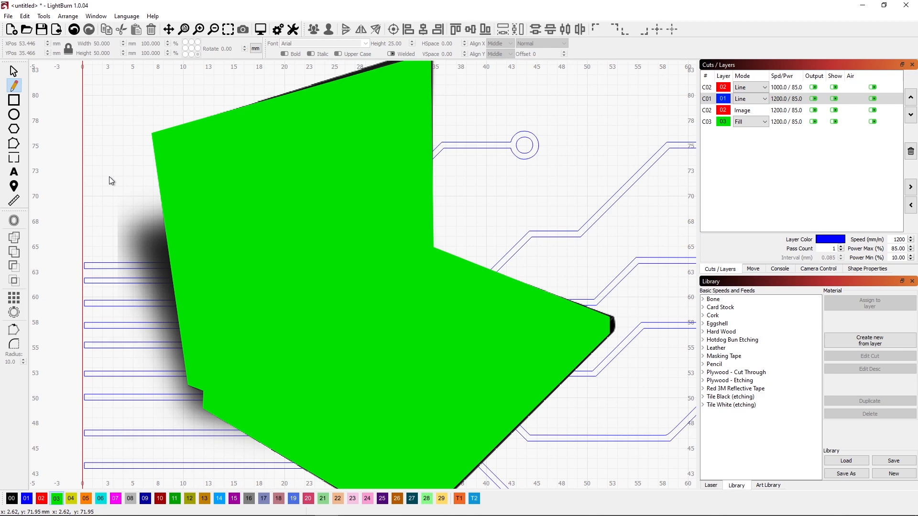
- Set the laptop outline's green layer 03 to Line mode and hide the laptop image layer
{"action": "left_click", "coordinate": [750, 121]}
{"action": "left_click", "coordinate": [752, 122]}
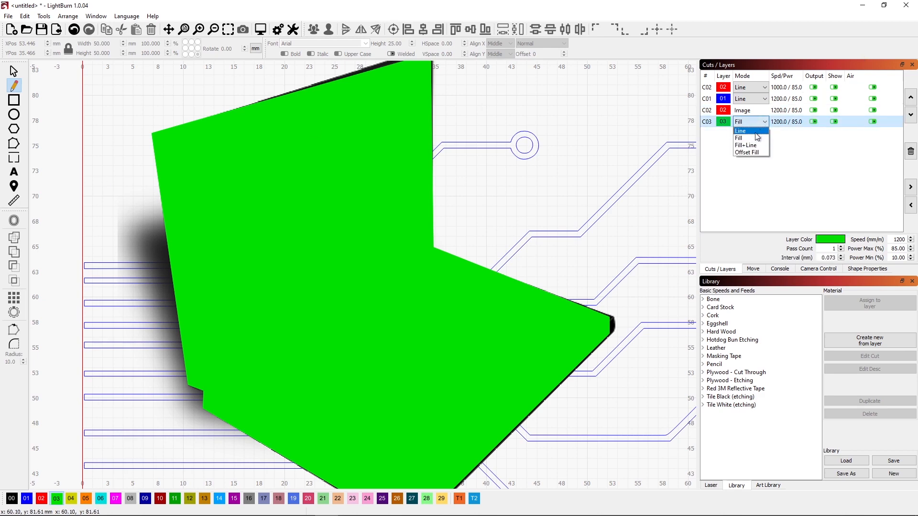
{"action": "left_click", "coordinate": [752, 131]}
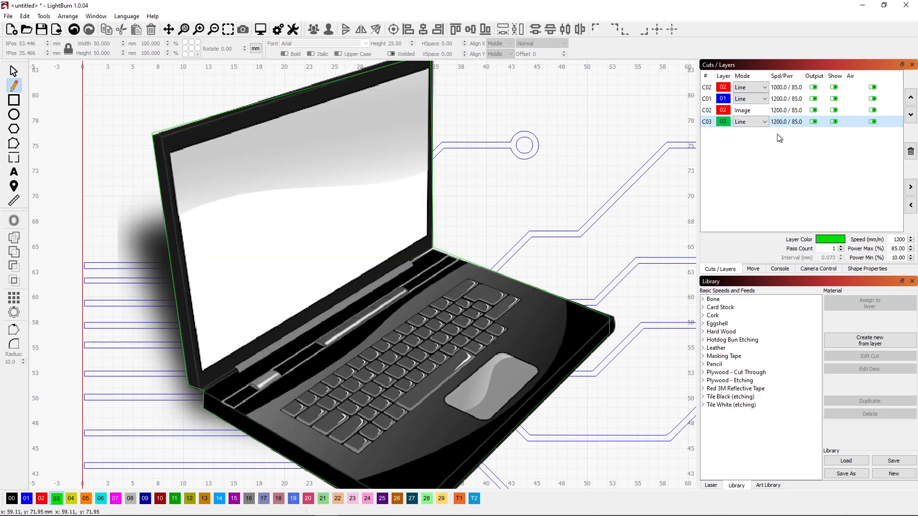
{"action": "left_click", "coordinate": [833, 111]}
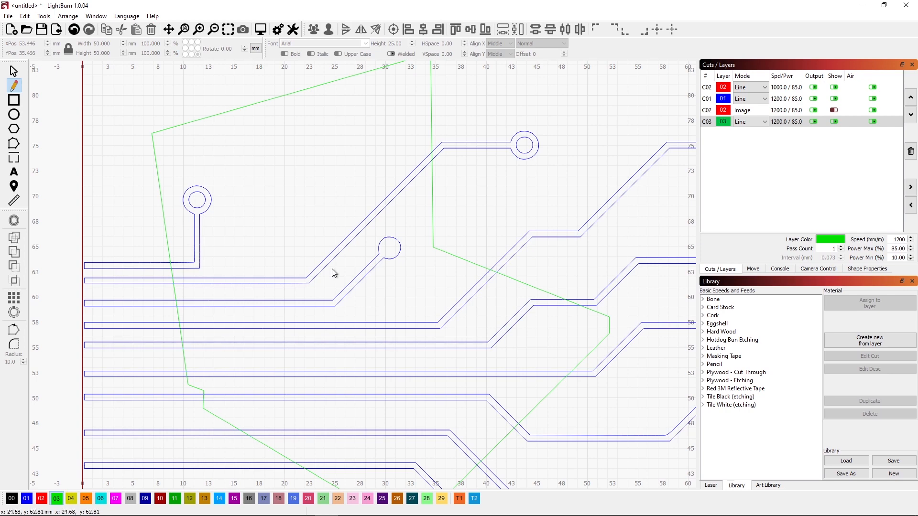
- Ungroup the circuit traces and display their nodes for editing
{"action": "left_click", "coordinate": [13, 72]}
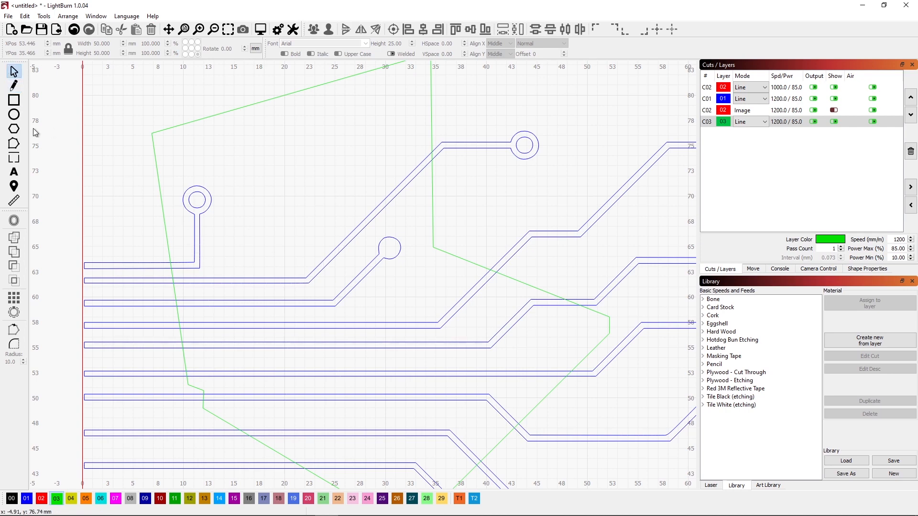
{"action": "left_click", "coordinate": [195, 252]}
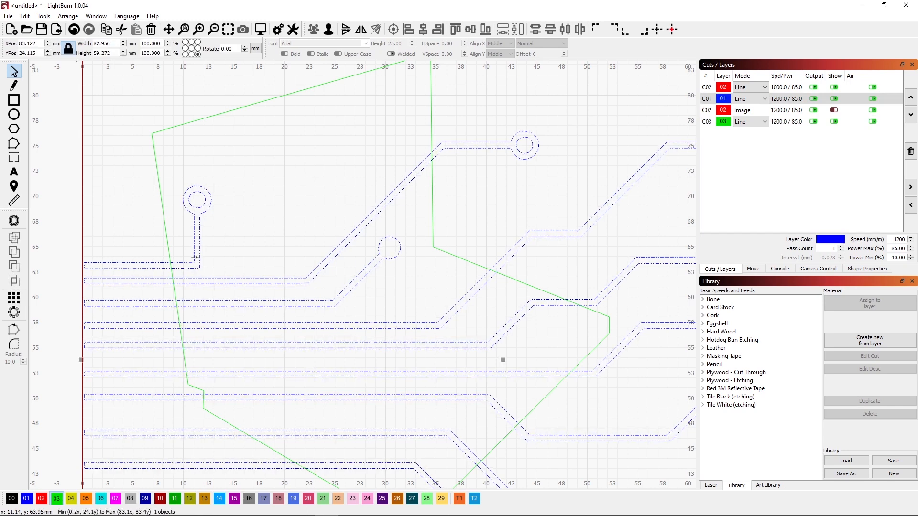
{"action": "scroll", "coordinate": [166, 285], "scroll_direction": "up", "scroll_amount": 2}
{"action": "scroll", "coordinate": [171, 284], "scroll_direction": "up", "scroll_amount": 2}
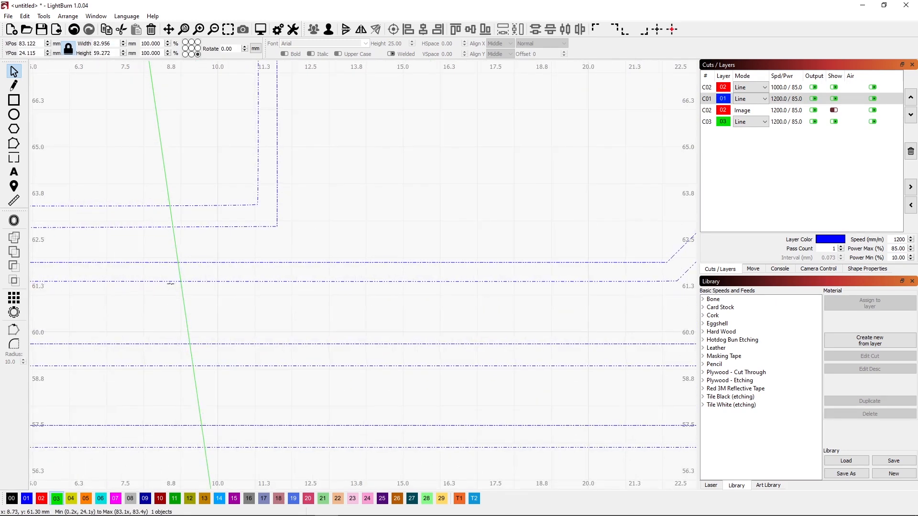
{"action": "left_click", "coordinate": [15, 145]}
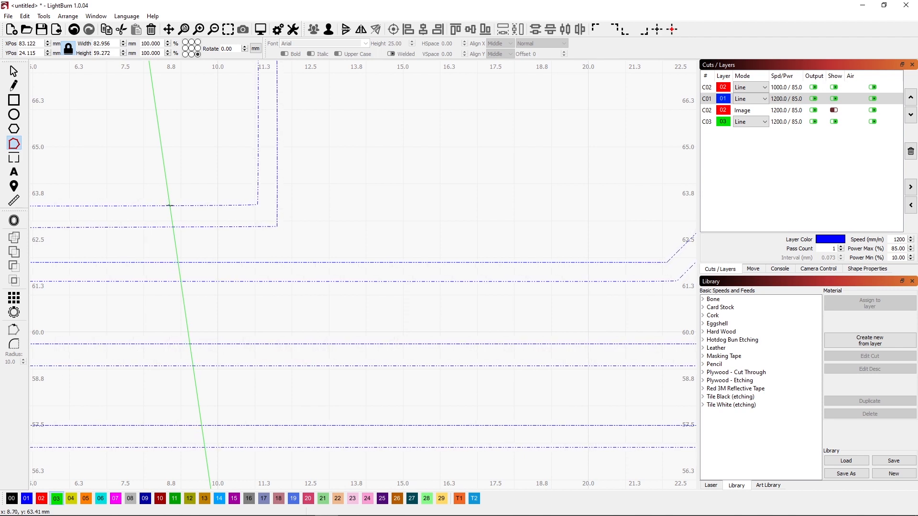
{"action": "scroll", "coordinate": [217, 215], "scroll_direction": "up", "scroll_amount": 2}
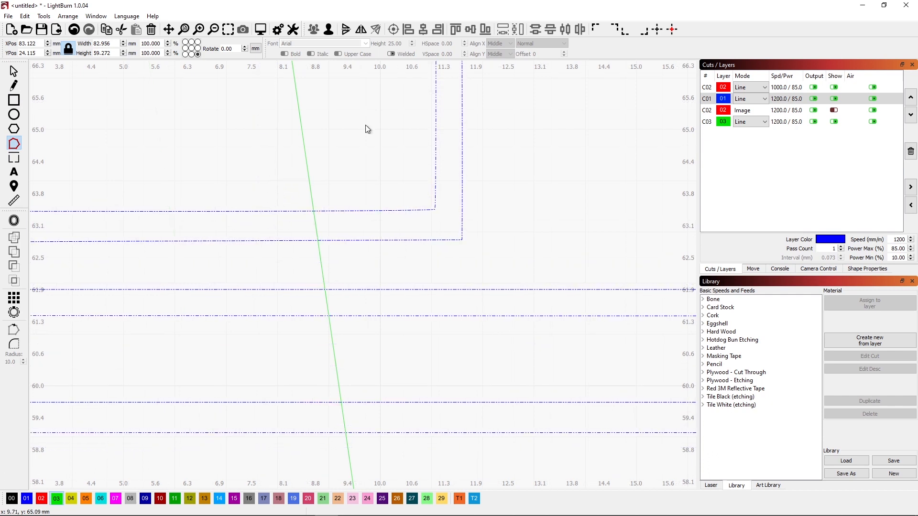
{"action": "left_click", "coordinate": [329, 32]}
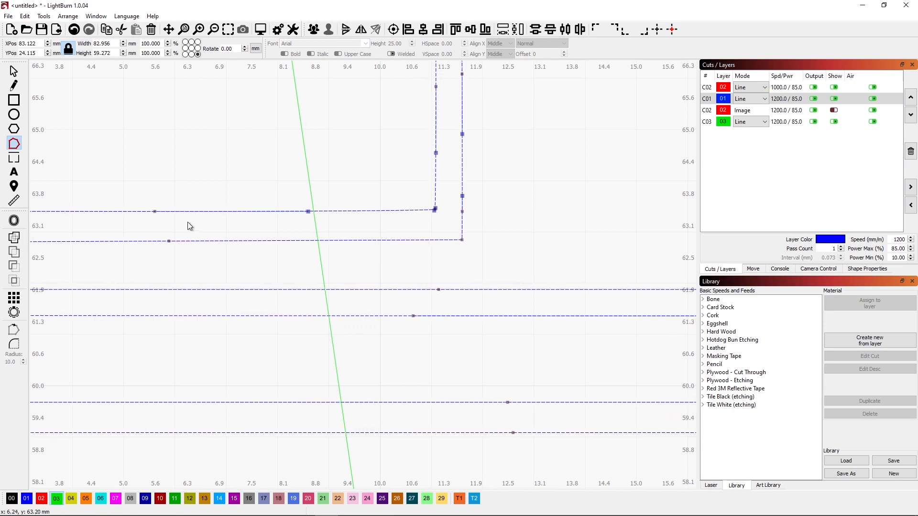
{"action": "left_click", "coordinate": [14, 72]}
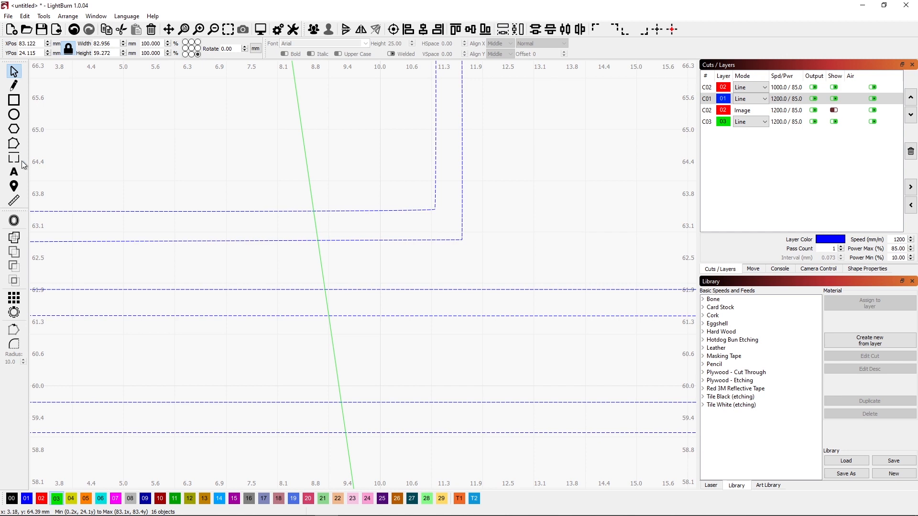
{"action": "left_click", "coordinate": [13, 144]}
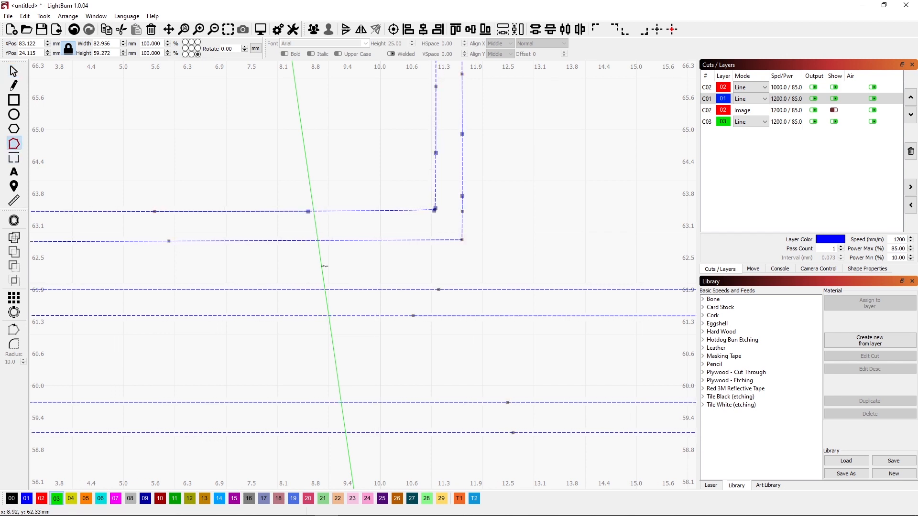
- Insert nodes on the upper circuit traces where they cross the left edge of the green laptop outline
{"action": "scroll", "coordinate": [312, 203], "scroll_direction": "up", "scroll_amount": 1}
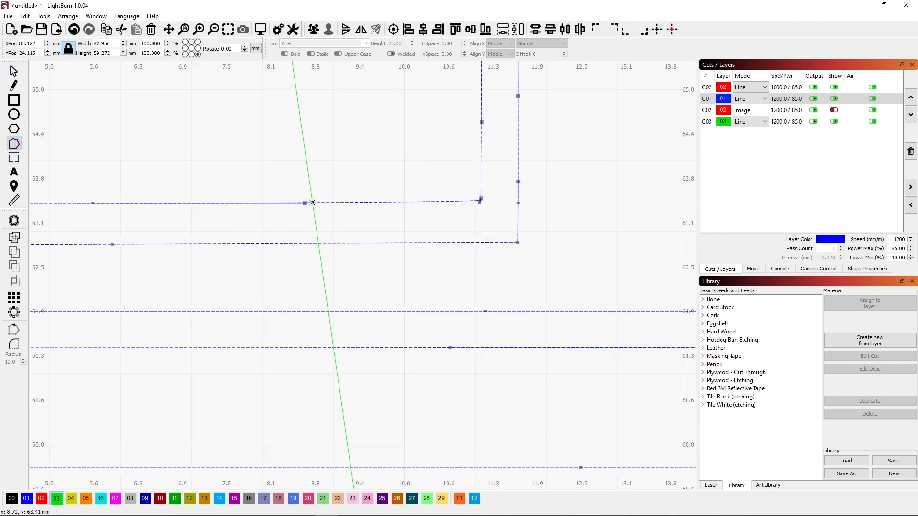
{"action": "key", "text": "i"}
{"action": "scroll", "coordinate": [336, 372], "scroll_direction": "down", "scroll_amount": 5}
{"action": "key", "text": "i"}
{"action": "key", "text": "i"}
{"action": "key", "text": "i"}
{"action": "key", "text": "i"}
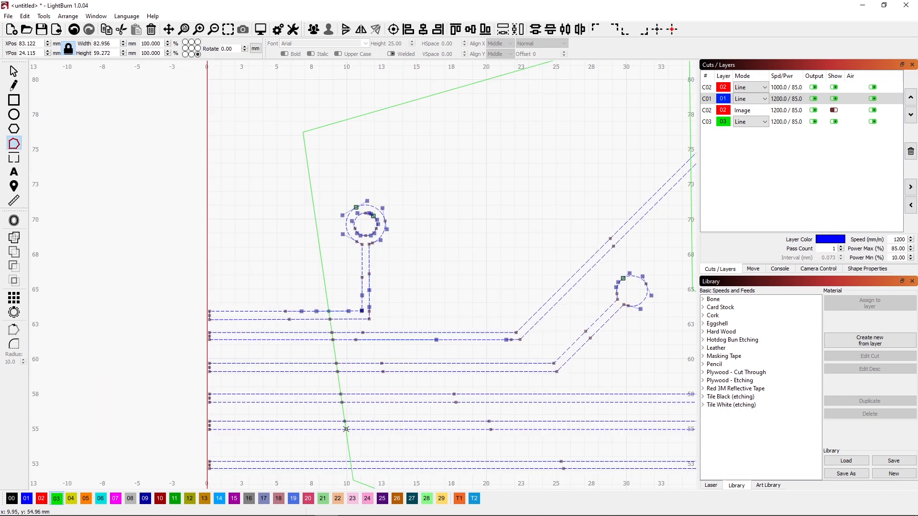
- Insert nodes on the circuit traces at their remaining crossings with the laptop outline, around its lower-left and right edges
{"action": "scroll", "coordinate": [353, 471], "scroll_direction": "down", "scroll_amount": 3}
{"action": "scroll", "coordinate": [438, 282], "scroll_direction": "down", "scroll_amount": 4}
{"action": "scroll", "coordinate": [446, 382], "scroll_direction": "up", "scroll_amount": 5}
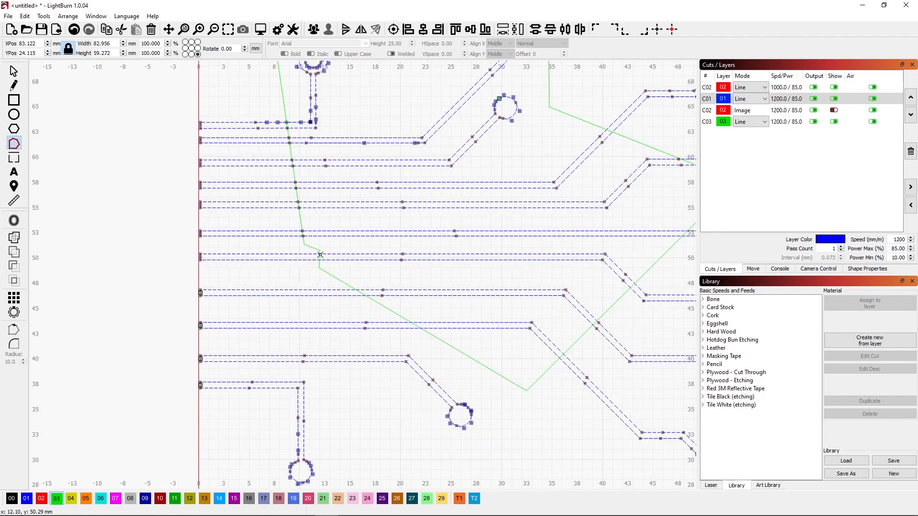
{"action": "key", "text": "i"}
{"action": "key", "text": "i"}
{"action": "key", "text": "i"}
{"action": "key", "text": "i"}
{"action": "key", "text": "i"}
{"action": "key", "text": "i"}
{"action": "key", "text": "i"}
{"action": "key", "text": "i"}
{"action": "key", "text": "i"}
- Delete the segments of the second trace from the top that lie inside the laptop outline, keeping both outer ends
{"action": "scroll", "coordinate": [611, 174], "scroll_direction": "down", "scroll_amount": 2}
{"action": "scroll", "coordinate": [659, 196], "scroll_direction": "up", "scroll_amount": 3}
{"action": "scroll", "coordinate": [588, 139], "scroll_direction": "down", "scroll_amount": 4}
{"action": "scroll", "coordinate": [543, 109], "scroll_direction": "up", "scroll_amount": 3}
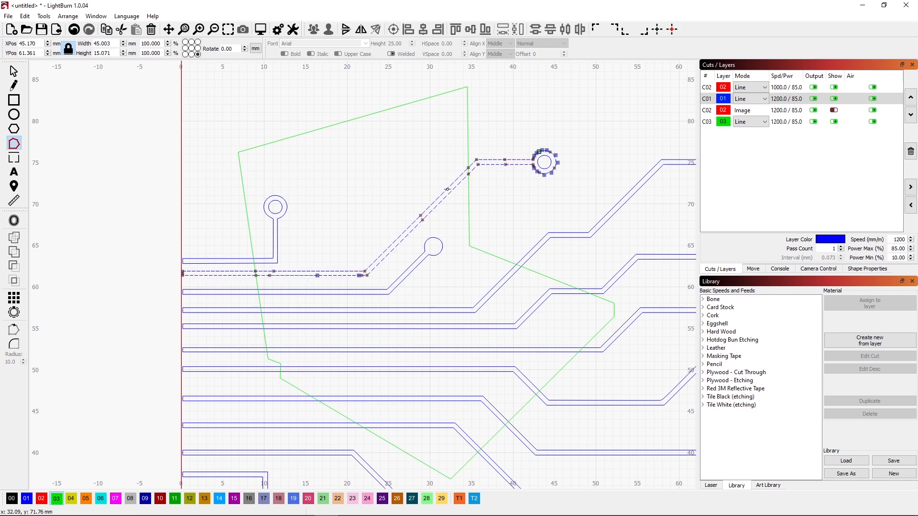
{"action": "key", "text": "d"}
{"action": "key", "text": "d"}
{"action": "key", "text": "d"}
{"action": "key", "text": "d"}
{"action": "key", "text": "d"}
{"action": "key", "text": "d"}
{"action": "key", "text": "d"}
{"action": "key", "text": "d"}
{"action": "key", "text": "d"}
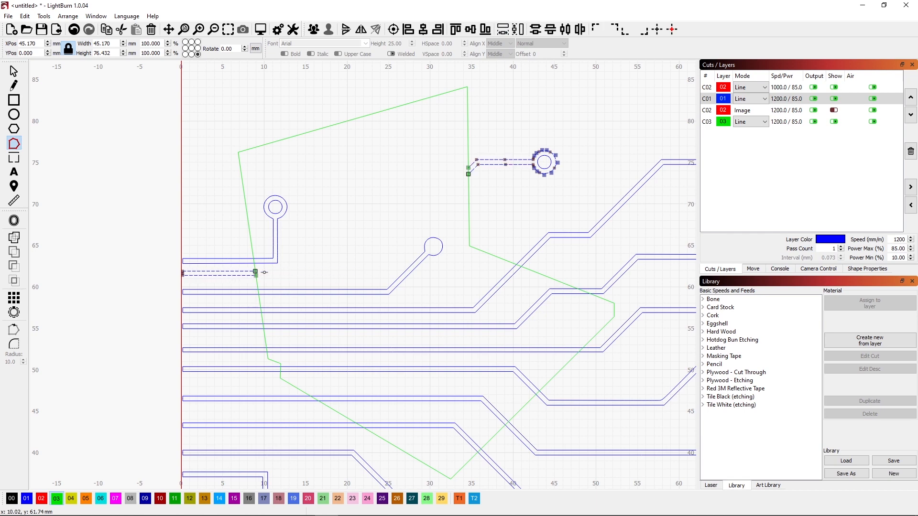
- Trim the topmost trace at the outline's left edge and delete its vertical section and round pad inside the outline
{"action": "left_click", "coordinate": [265, 264]}
{"action": "key", "text": "t"}
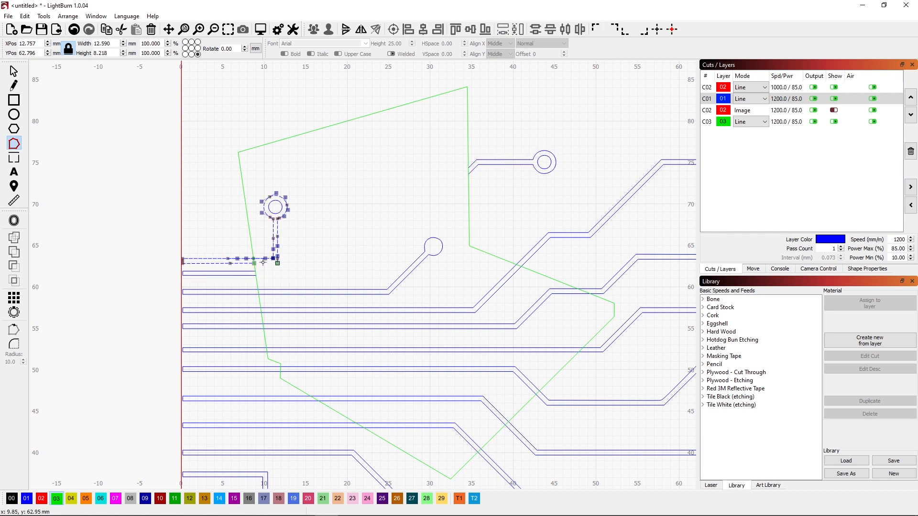
{"action": "key", "text": "t"}
{"action": "key", "text": "d"}
{"action": "key", "text": "d"}
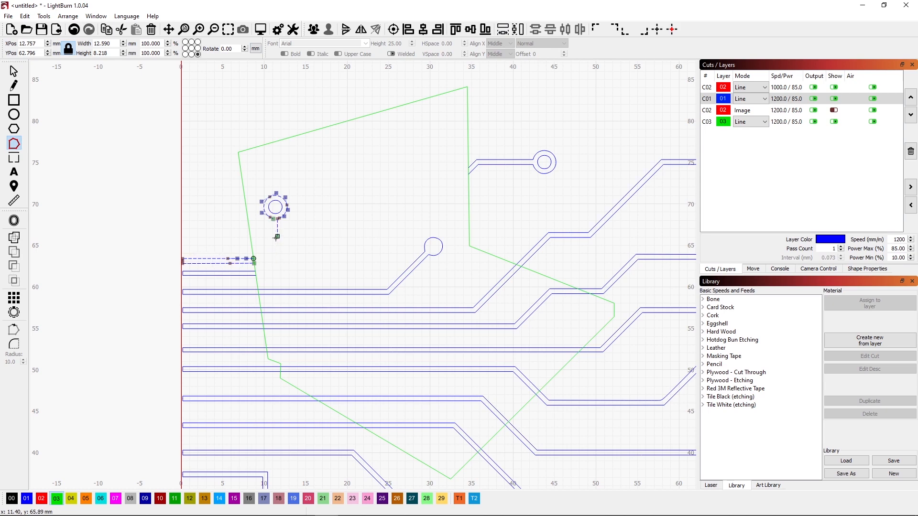
{"action": "left_click", "coordinate": [13, 72]}
{"action": "left_click", "coordinate": [347, 213]}
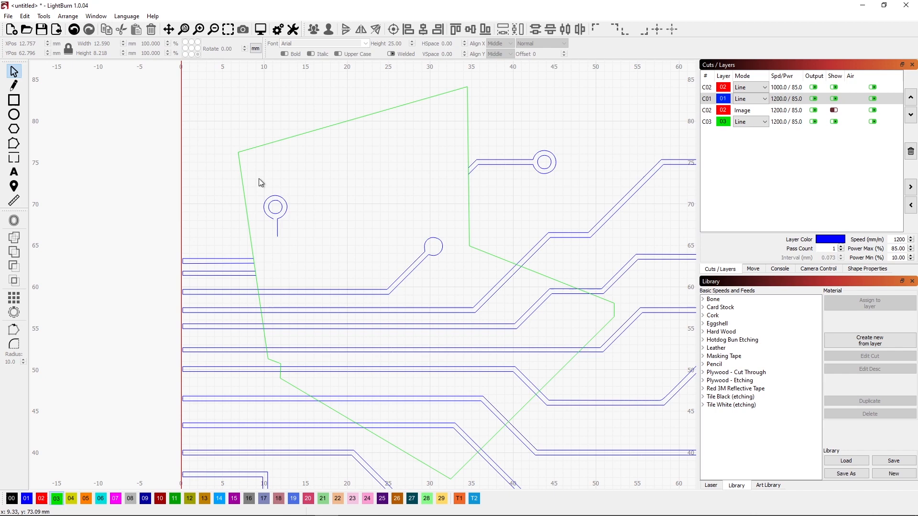
{"action": "left_click_drag", "start_coordinate": [257, 187], "coordinate": [295, 243]}
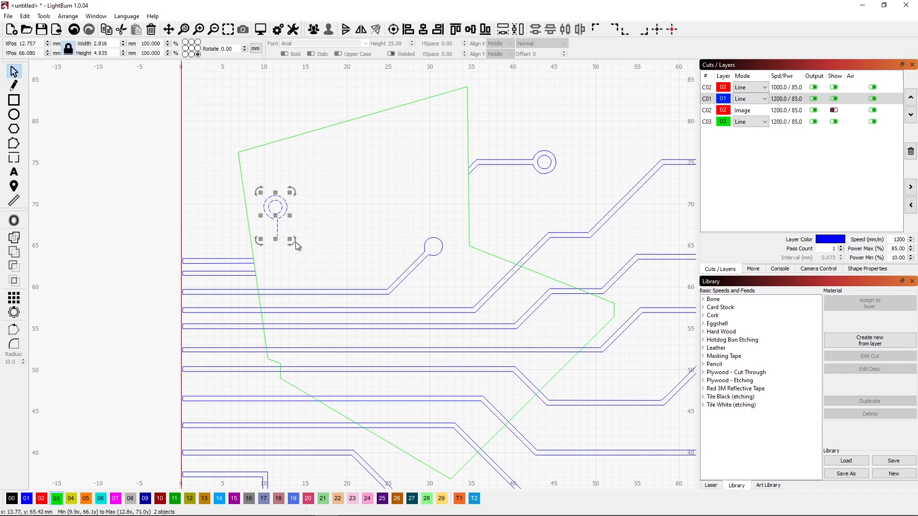
{"action": "key", "text": "Delete"}
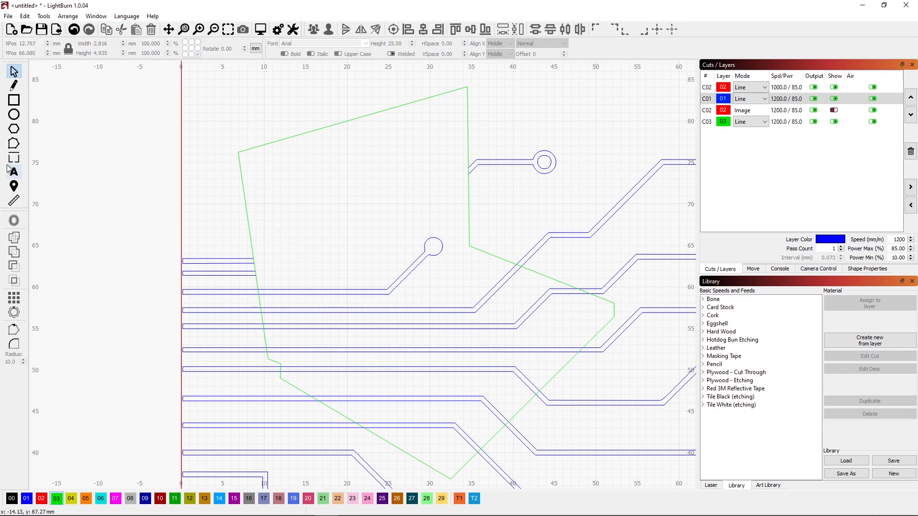
- Delete the part of the third trace inside the laptop outline, including its round pad
{"action": "left_click", "coordinate": [14, 143]}
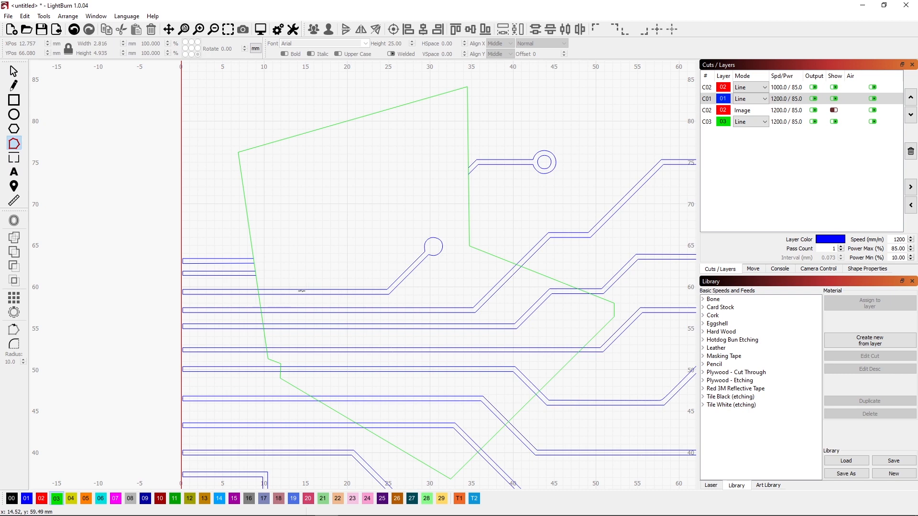
{"action": "left_click", "coordinate": [304, 289]}
{"action": "key", "text": "d"}
{"action": "key", "text": "d"}
{"action": "key", "text": "d"}
{"action": "key", "text": "d"}
{"action": "key", "text": "d"}
{"action": "key", "text": "d"}
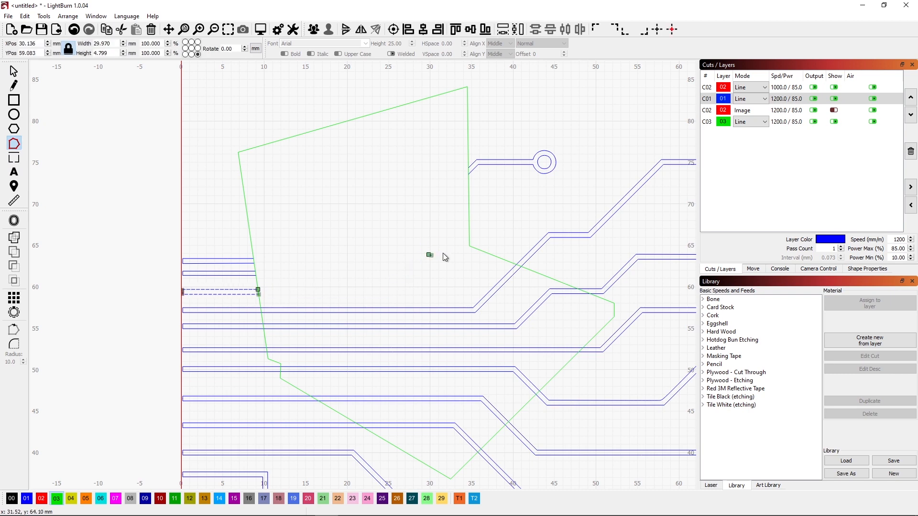
- Delete the segments of the fourth trace inside the laptop outline, between its left and right crossings
{"action": "left_click", "coordinate": [291, 310]}
{"action": "key", "text": "d"}
{"action": "key", "text": "d"}
{"action": "key", "text": "d"}
{"action": "key", "text": "d"}
{"action": "key", "text": "d"}
{"action": "key", "text": "d"}
{"action": "key", "text": "d"}
{"action": "key", "text": "d"}
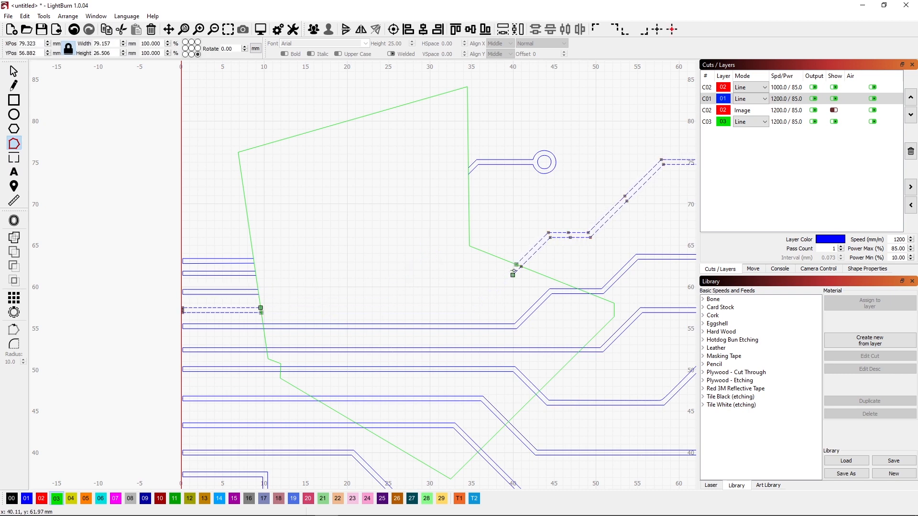
- Trim the fifth trace at the laptop outline and delete all its segments inside, undoing one wrong deletion
{"action": "left_click", "coordinate": [539, 299]}
{"action": "key", "text": "d"}
{"action": "key", "text": "d"}
{"action": "key", "text": "d"}
{"action": "key", "text": "d"}
{"action": "key", "text": "ctrl+z"}
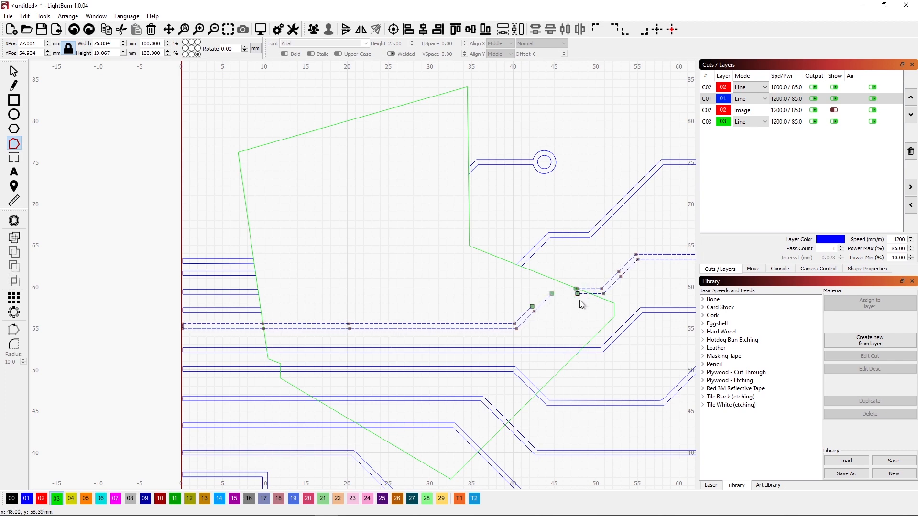
{"action": "key", "text": "t"}
{"action": "key", "text": "d"}
{"action": "key", "text": "d"}
{"action": "key", "text": "d"}
{"action": "key", "text": "d"}
{"action": "key", "text": "d"}
{"action": "key", "text": "d"}
- Delete the segments of the sixth and seventh traces that run inside the laptop outline
{"action": "left_click", "coordinate": [306, 348]}
{"action": "key", "text": "d"}
{"action": "key", "text": "d"}
{"action": "left_click", "coordinate": [321, 368]}
{"action": "key", "text": "d"}
{"action": "key", "text": "d"}
{"action": "key", "text": "d"}
{"action": "key", "text": "d"}
{"action": "key", "text": "d"}
{"action": "key", "text": "d"}
{"action": "key", "text": "d"}
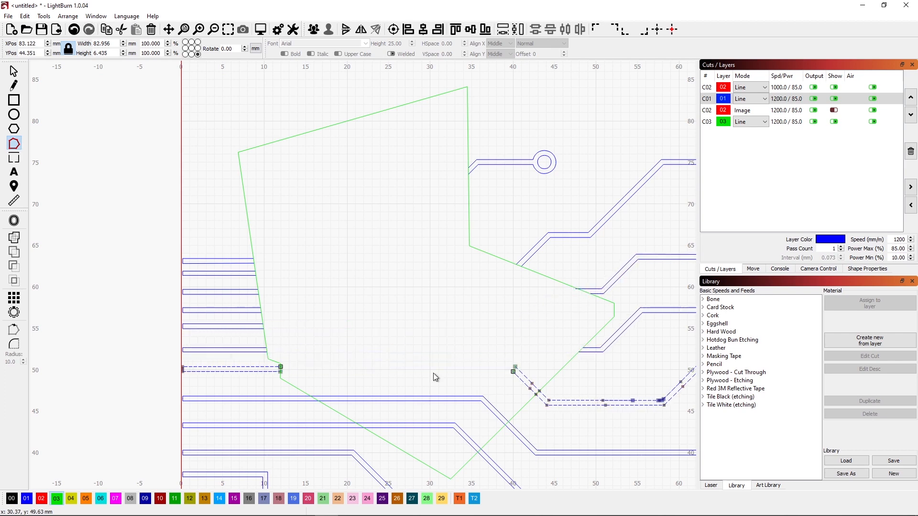
- Delete the segments of the eighth trace that run inside the laptop outline
{"action": "left_click", "coordinate": [327, 396]}
{"action": "key", "text": "d"}
{"action": "key", "text": "d"}
{"action": "key", "text": "d"}
{"action": "key", "text": "d"}
{"action": "key", "text": "d"}
- Delete the segments of the ninth trace inside the laptop outline, then leave node editing and clear the selection
{"action": "left_click", "coordinate": [455, 424]}
{"action": "key", "text": "d"}
{"action": "key", "text": "d"}
{"action": "key", "text": "d"}
{"action": "key", "text": "d"}
{"action": "scroll", "coordinate": [443, 436], "scroll_direction": "down", "scroll_amount": 3}
{"action": "scroll", "coordinate": [443, 436], "scroll_direction": "down", "scroll_amount": 2}
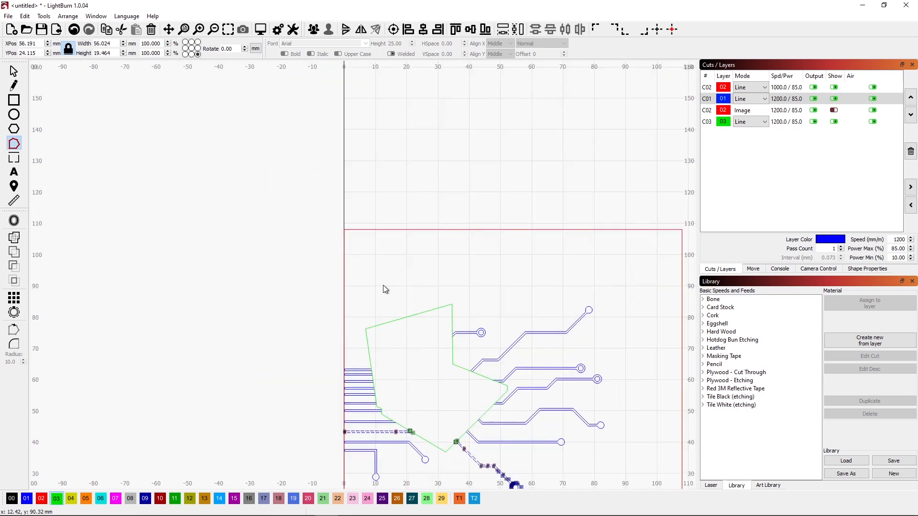
{"action": "left_click", "coordinate": [13, 70]}
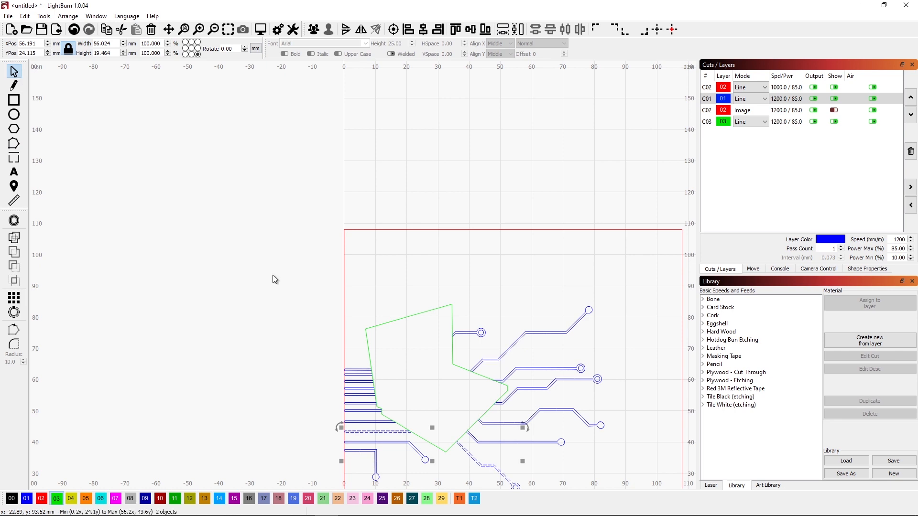
{"action": "left_click", "coordinate": [420, 333]}
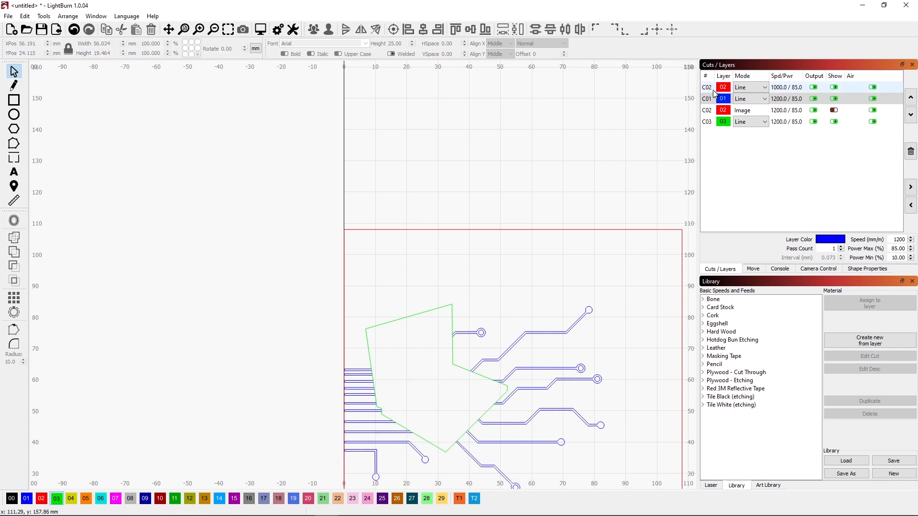
- Set the circuit traces' blue layer 01 back to Fill mode and hide the green outline layer 03
{"action": "left_click", "coordinate": [764, 101]}
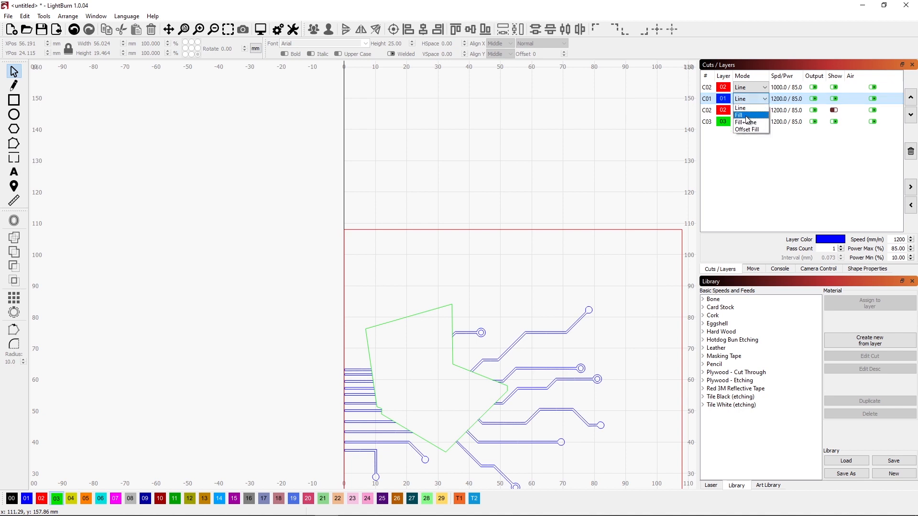
{"action": "left_click", "coordinate": [747, 119]}
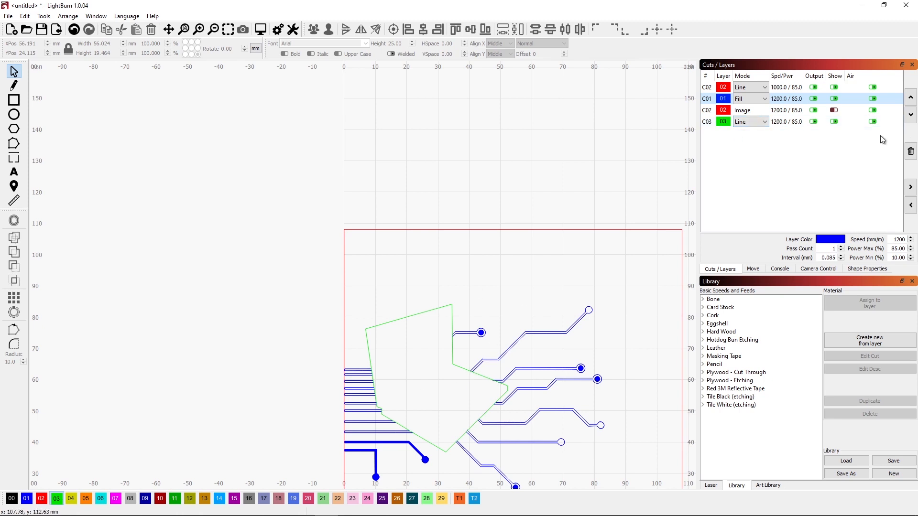
{"action": "left_click", "coordinate": [833, 122]}
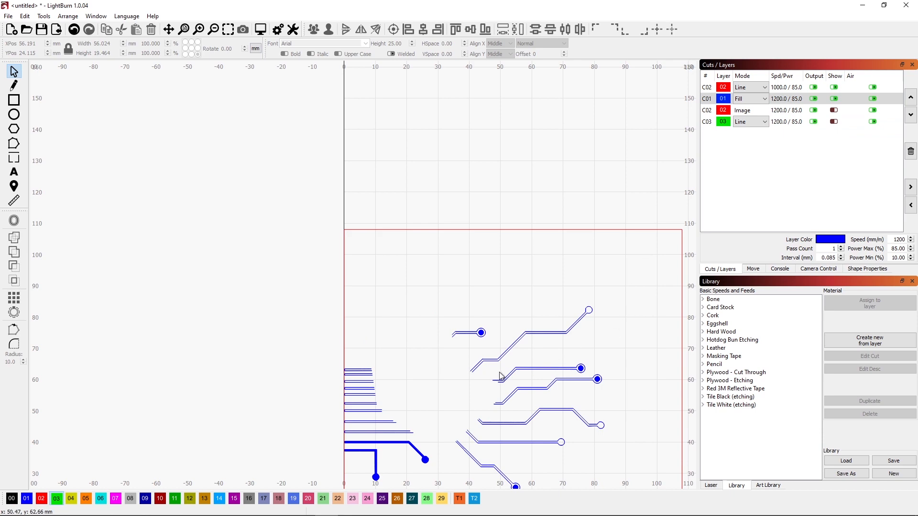
- Examine how the circuit traces are filled and whether their cut ends around the laptop area are closed
{"action": "scroll", "coordinate": [444, 380], "scroll_direction": "up", "scroll_amount": 8}
{"action": "scroll", "coordinate": [443, 380], "scroll_direction": "down", "scroll_amount": 2}
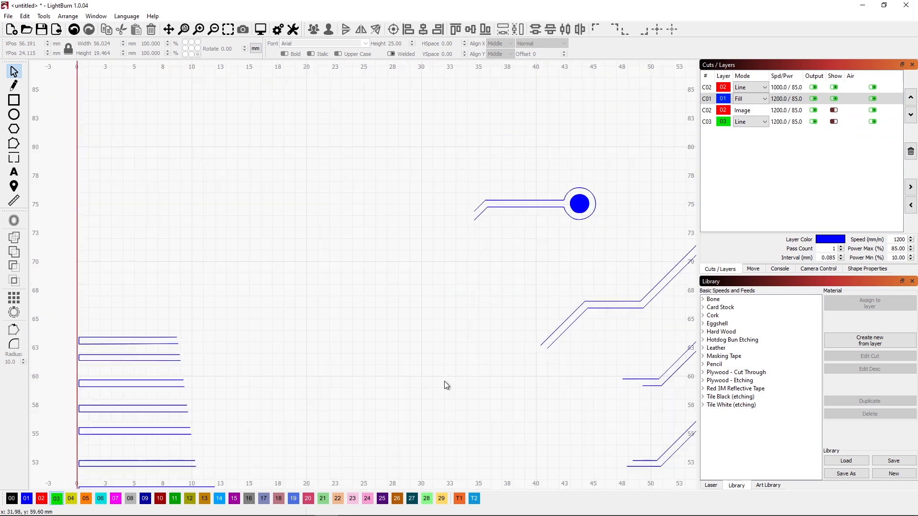
{"action": "scroll", "coordinate": [277, 442], "scroll_direction": "down", "scroll_amount": 3}
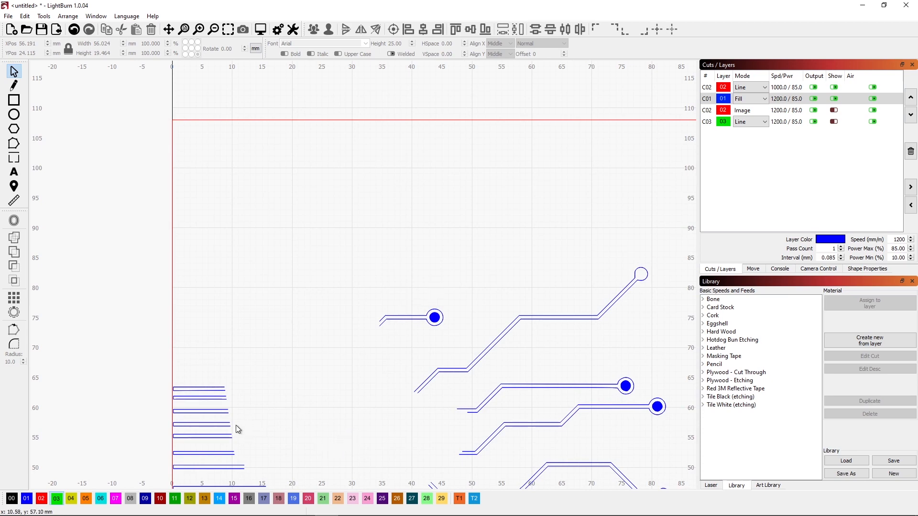
{"action": "scroll", "coordinate": [242, 443], "scroll_direction": "down", "scroll_amount": 2}
{"action": "scroll", "coordinate": [242, 444], "scroll_direction": "up", "scroll_amount": 3}
{"action": "scroll", "coordinate": [262, 287], "scroll_direction": "down", "scroll_amount": 4}
{"action": "scroll", "coordinate": [262, 344], "scroll_direction": "up", "scroll_amount": 4}
- Draw short straight lines on blue layer 01 across the open cut ends of the two uppermost left-hand traces
{"action": "scroll", "coordinate": [274, 375], "scroll_direction": "up", "scroll_amount": 2}
{"action": "scroll", "coordinate": [274, 375], "scroll_direction": "down", "scroll_amount": 1}
{"action": "scroll", "coordinate": [275, 375], "scroll_direction": "up", "scroll_amount": 1}
{"action": "left_click", "coordinate": [14, 85]}
{"action": "left_click", "coordinate": [25, 498]}
{"action": "left_click", "coordinate": [163, 67]}
{"action": "left_click", "coordinate": [164, 76]}
{"action": "right_click", "coordinate": [167, 91]}
{"action": "left_click", "coordinate": [167, 91]}
{"action": "left_click", "coordinate": [168, 99]}
{"action": "right_click", "coordinate": [172, 125]}
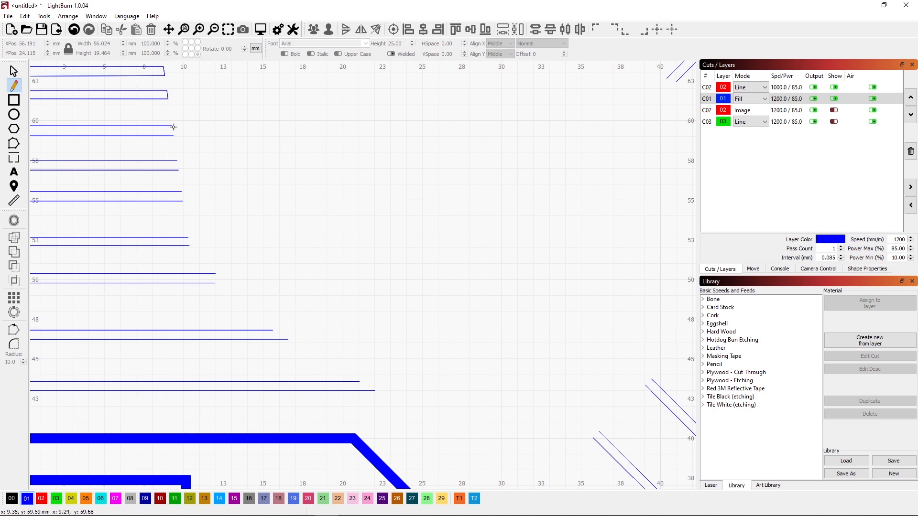
- Draw a short line on blue layer 01 across the cut end of the third left-hand trace, then leave the drawing tool
{"action": "left_click", "coordinate": [171, 125]}
{"action": "left_click", "coordinate": [173, 135]}
{"action": "left_click", "coordinate": [756, 99]}
{"action": "left_click", "coordinate": [762, 98]}
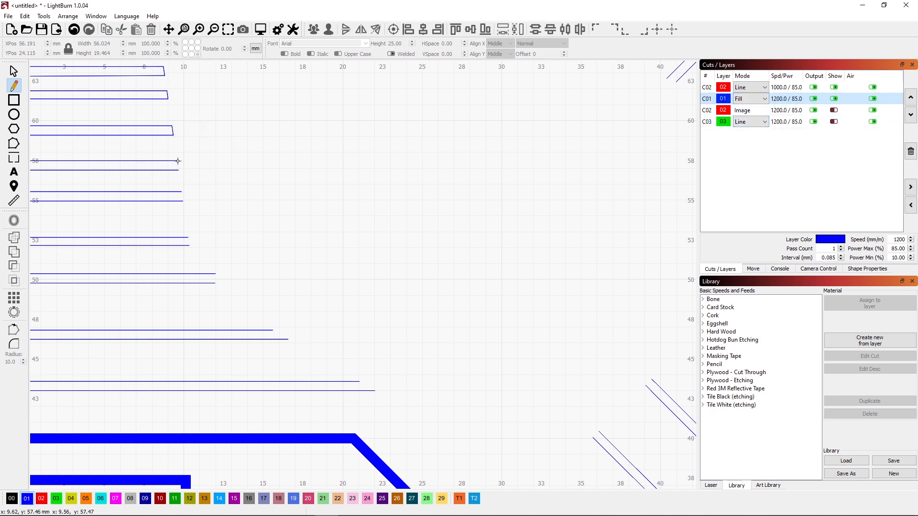
{"action": "left_click", "coordinate": [14, 71]}
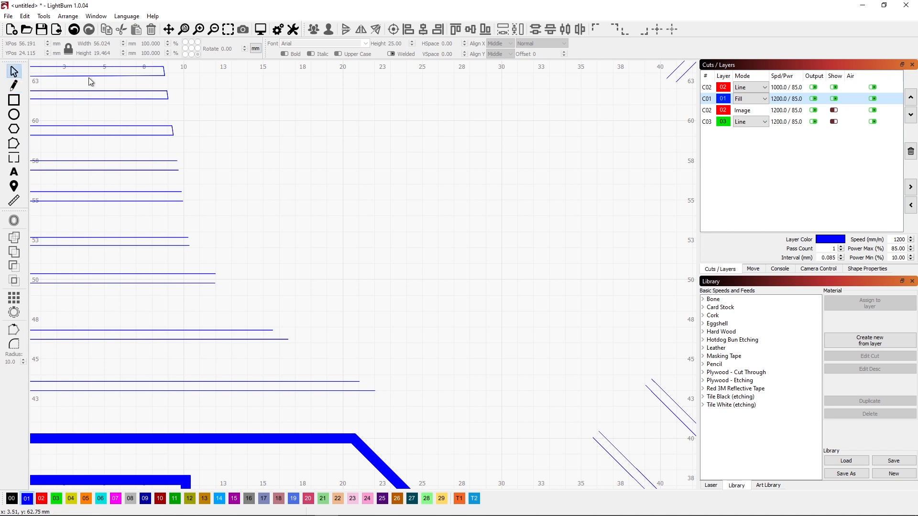
- Snap both end nodes of the uppermost left-hand trace's closing line onto the trace's open ends so it becomes one closed shape
{"action": "left_click", "coordinate": [164, 73]}
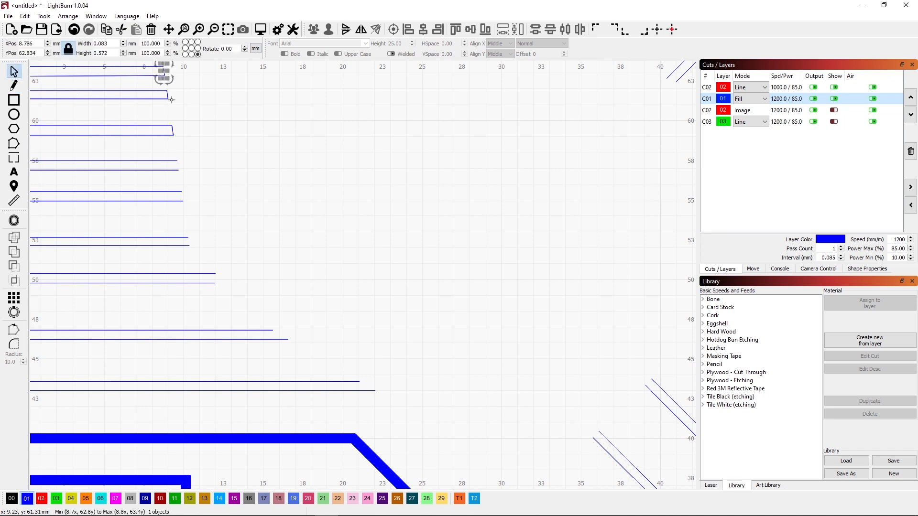
{"action": "scroll", "coordinate": [159, 64], "scroll_direction": "up", "scroll_amount": 10}
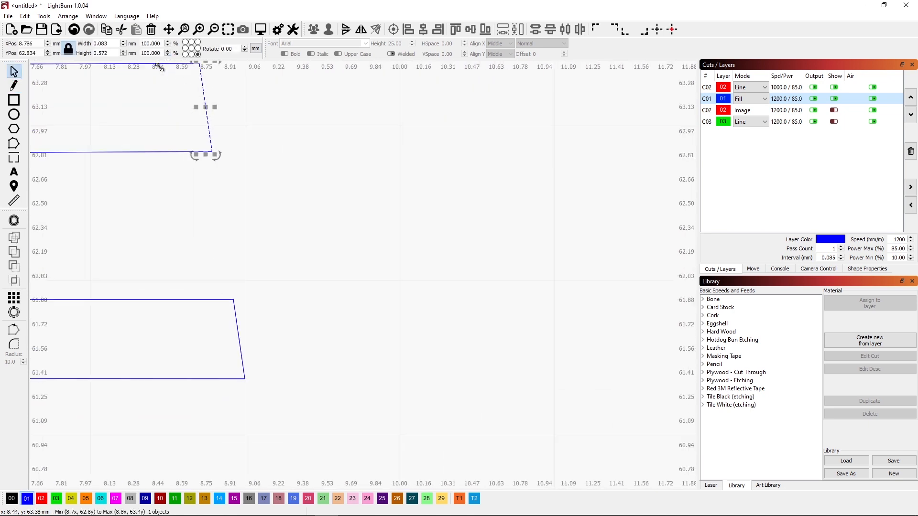
{"action": "left_click", "coordinate": [257, 134]}
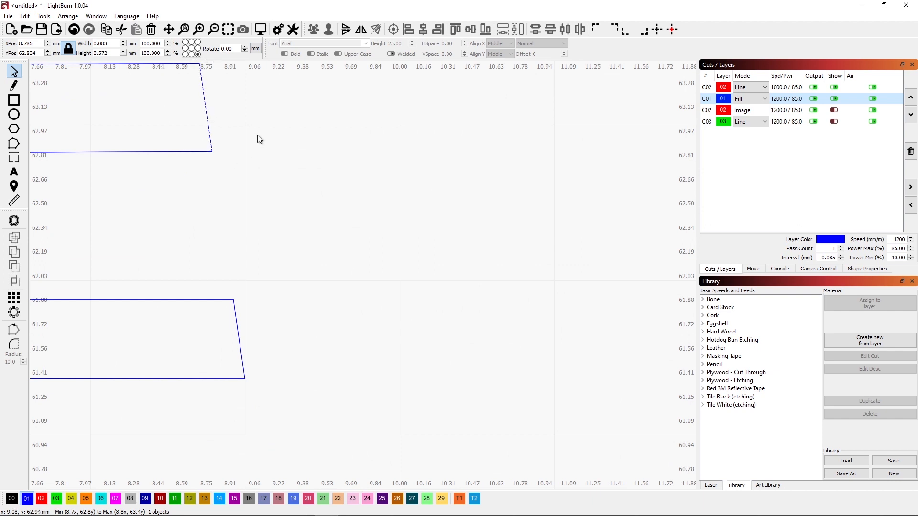
{"action": "left_click", "coordinate": [208, 123]}
{"action": "left_click", "coordinate": [14, 143]}
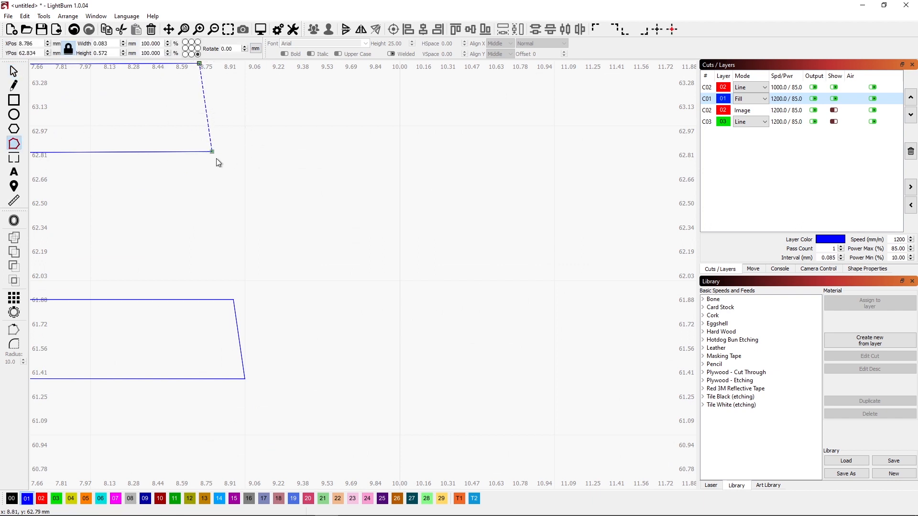
{"action": "left_click_drag", "start_coordinate": [199, 64], "coordinate": [198, 63]}
{"action": "mouse_move", "coordinate": [211, 152]}
{"action": "left_mouse_down"}
{"action": "mouse_move", "coordinate": [219, 152]}
{"action": "mouse_move", "coordinate": [210, 150]}
{"action": "left_mouse_up"}
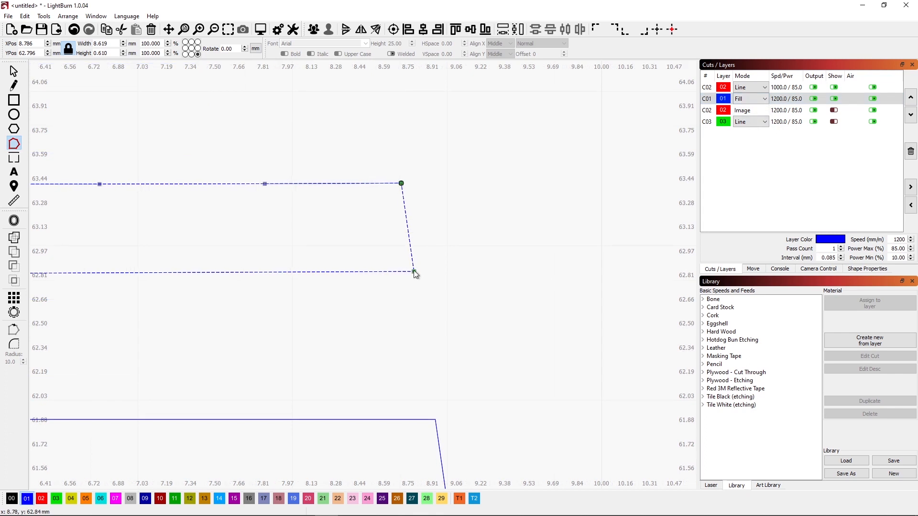
{"action": "mouse_move", "coordinate": [414, 271]}
{"action": "left_mouse_down"}
{"action": "mouse_move", "coordinate": [428, 270]}
{"action": "mouse_move", "coordinate": [414, 271]}
{"action": "left_mouse_up"}
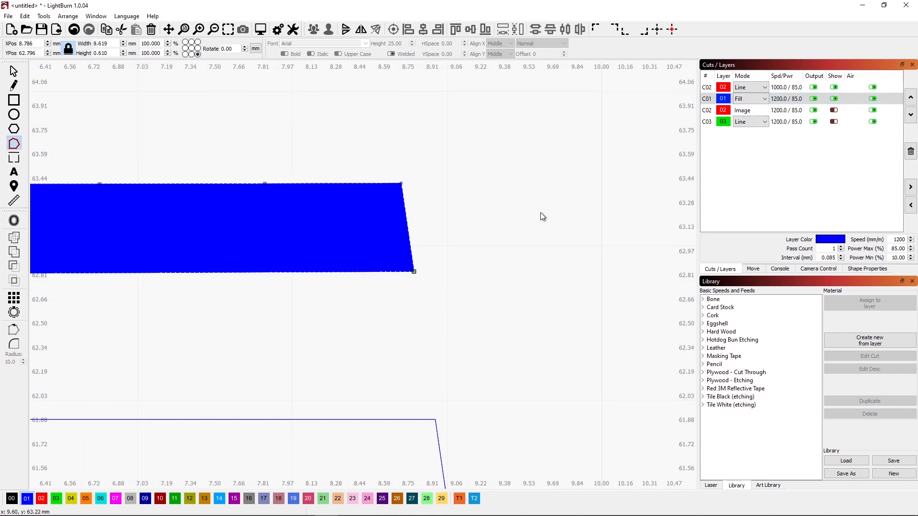
- Join the closing lines of the second and third left-hand traces to their outlines by snapping the end nodes together
{"action": "scroll", "coordinate": [480, 411], "scroll_direction": "down", "scroll_amount": 8}
{"action": "scroll", "coordinate": [430, 411], "scroll_direction": "up", "scroll_amount": 6}
{"action": "left_click", "coordinate": [426, 265]}
{"action": "left_click_drag", "start_coordinate": [421, 236], "coordinate": [423, 236]}
{"action": "scroll", "coordinate": [437, 313], "scroll_direction": "down", "scroll_amount": 7}
{"action": "scroll", "coordinate": [453, 438], "scroll_direction": "up", "scroll_amount": 5}
{"action": "left_click_drag", "start_coordinate": [424, 160], "coordinate": [417, 183]}
- Draw end lines about 0.6 mm long across the fourth and fifth left-hand traces, then switch to node editing
{"action": "left_click", "coordinate": [436, 312]}
{"action": "right_click", "coordinate": [433, 373]}
{"action": "left_click", "coordinate": [448, 390]}
{"action": "left_click", "coordinate": [452, 425]}
{"action": "right_click", "coordinate": [452, 425]}
{"action": "key", "text": "ctrl+grave"}
- Join the end lines of the fourth and fifth left-hand traces to their outlines at both corner nodes
{"action": "left_click", "coordinate": [433, 293]}
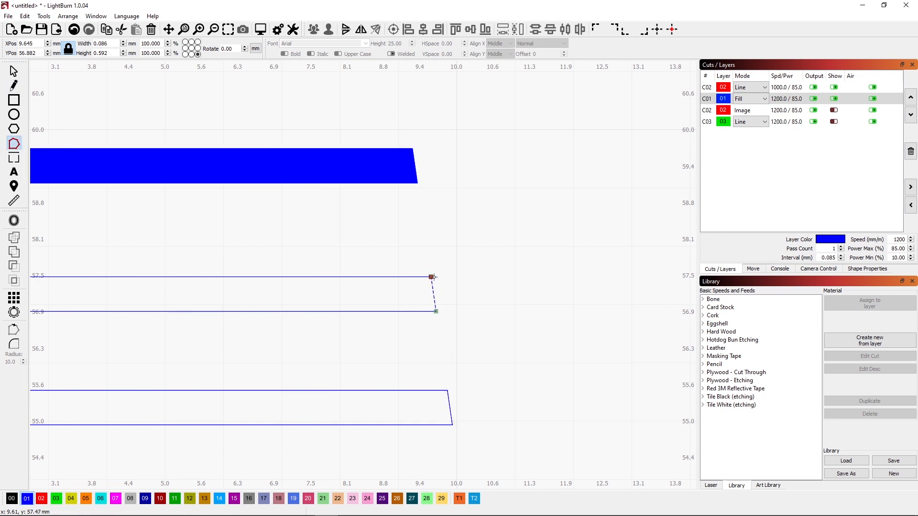
{"action": "left_click", "coordinate": [431, 277]}
{"action": "left_click", "coordinate": [450, 407]}
{"action": "left_click", "coordinate": [447, 390]}
{"action": "scroll", "coordinate": [366, 177], "scroll_direction": "down", "scroll_amount": 5}
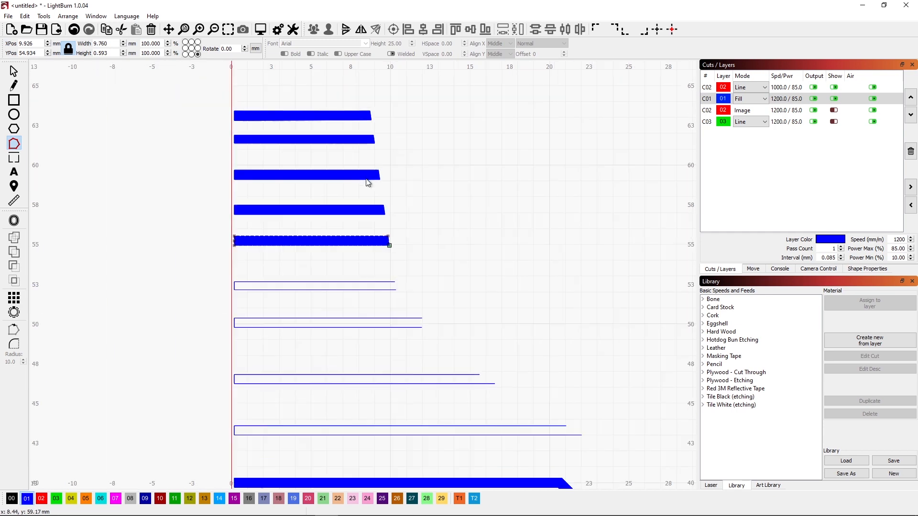
- Draw closing lines across the cut ends of the four remaining open left-hand traces, following the slant on the lower two
{"action": "scroll", "coordinate": [437, 344], "scroll_direction": "up", "scroll_amount": 2}
{"action": "left_click", "coordinate": [14, 85]}
{"action": "left_click", "coordinate": [340, 170]}
{"action": "left_click", "coordinate": [341, 181]}
{"action": "left_click", "coordinate": [379, 220]}
{"action": "left_click", "coordinate": [378, 233]}
{"action": "left_click", "coordinate": [457, 298]}
{"action": "left_click", "coordinate": [479, 311]}
{"action": "left_click_drag", "start_coordinate": [577, 370], "coordinate": [598, 382]}
- Join the closing lines of the sixth to ninth left-hand traces to their outlines by merging the corner nodes
{"action": "left_click", "coordinate": [14, 143]}
{"action": "left_click", "coordinate": [588, 376]}
{"action": "left_click", "coordinate": [578, 369]}
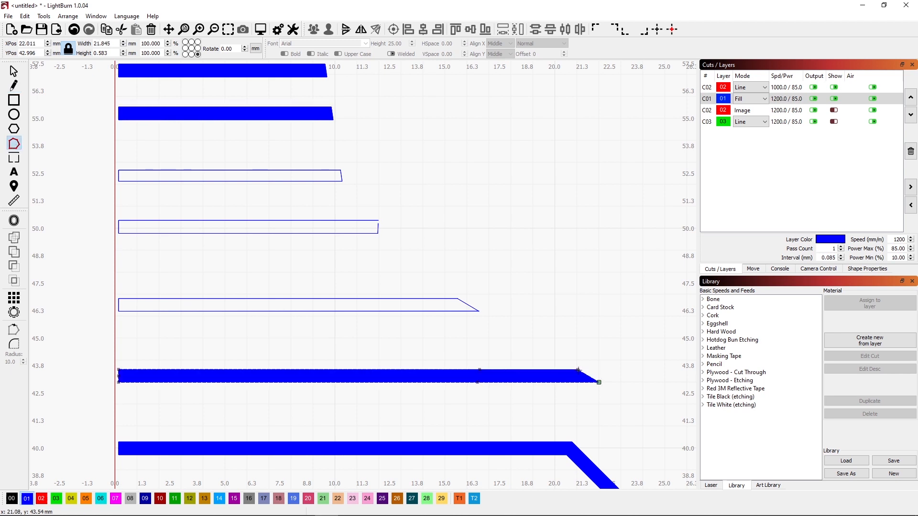
{"action": "left_click", "coordinate": [467, 305]}
{"action": "left_click", "coordinate": [378, 232]}
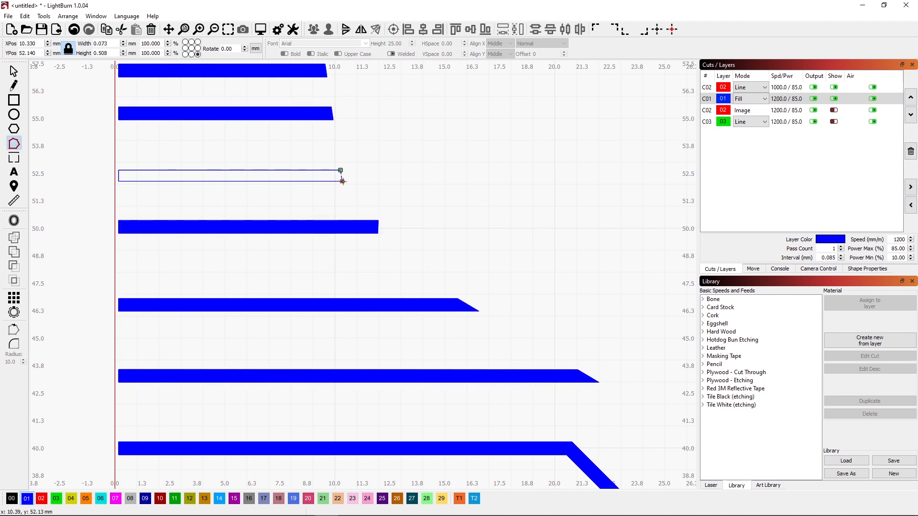
{"action": "scroll", "coordinate": [341, 173], "scroll_direction": "up", "scroll_amount": 5}
{"action": "left_click", "coordinate": [341, 172]}
{"action": "scroll", "coordinate": [405, 257], "scroll_direction": "down", "scroll_amount": 9}
- Draw short diagonal lines across the cut ends of the three lowest right-hand traces
{"action": "scroll", "coordinate": [669, 311], "scroll_direction": "up", "scroll_amount": 6}
{"action": "left_click", "coordinate": [14, 86]}
{"action": "left_click", "coordinate": [231, 419]}
{"action": "left_click", "coordinate": [242, 408]}
{"action": "left_click", "coordinate": [331, 319]}
{"action": "left_click", "coordinate": [343, 306]}
{"action": "left_click", "coordinate": [445, 206]}
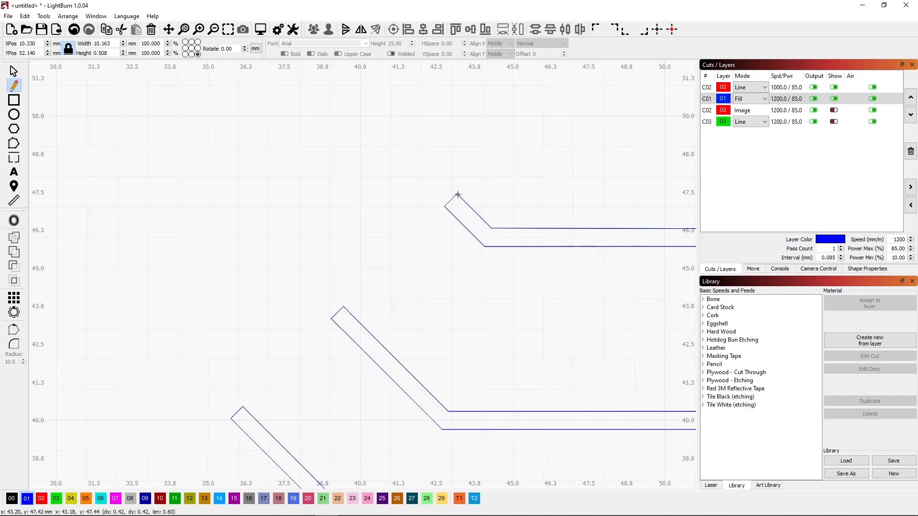
{"action": "left_click", "coordinate": [457, 194]}
{"action": "key", "text": "Escape"}
- Join the diagonal end lines of the three lowest right-hand traces to their outlines so each becomes a closed shape
{"action": "left_click", "coordinate": [13, 143]}
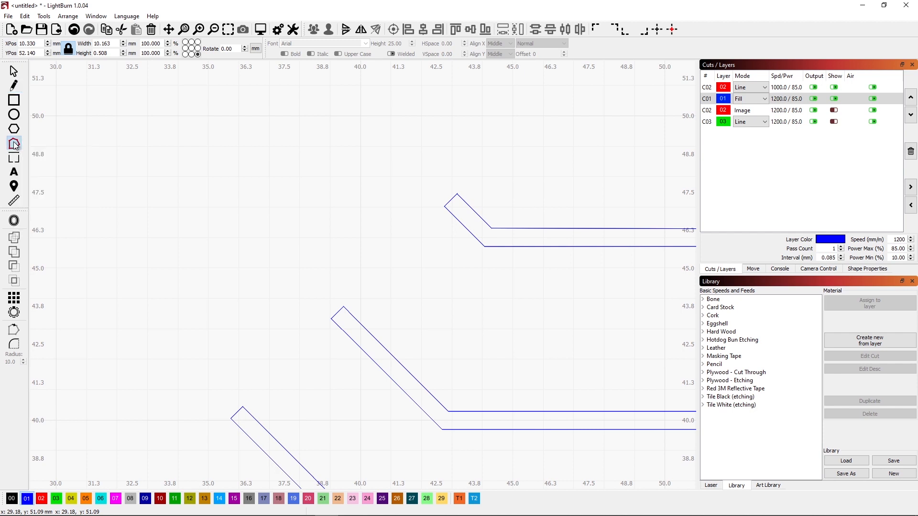
{"action": "left_click", "coordinate": [238, 413]}
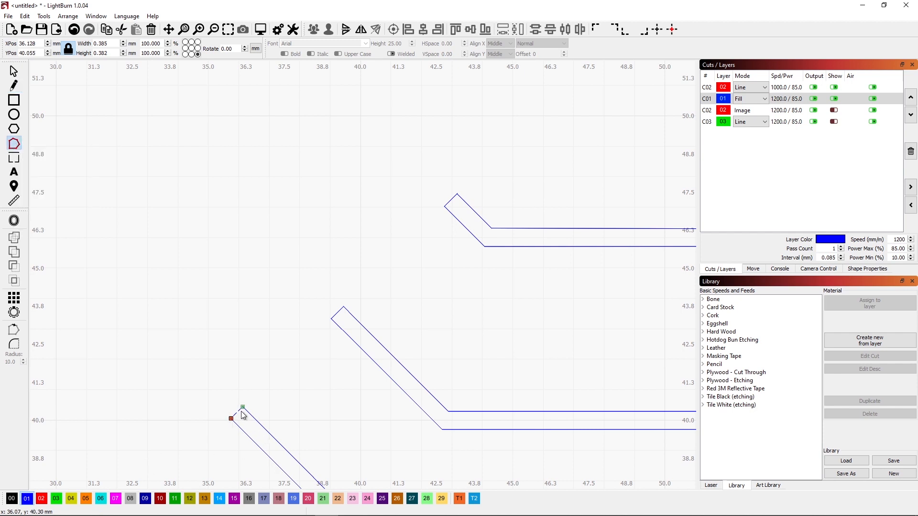
{"action": "left_click", "coordinate": [243, 408]}
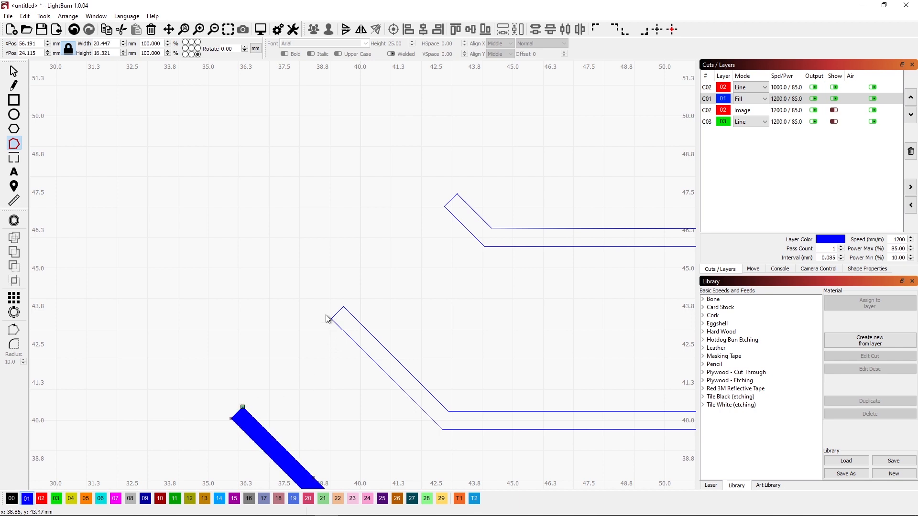
{"action": "left_click", "coordinate": [336, 314]}
{"action": "left_click", "coordinate": [331, 319]}
{"action": "left_click", "coordinate": [343, 307]}
{"action": "left_click", "coordinate": [451, 200]}
{"action": "left_click", "coordinate": [445, 207]}
{"action": "left_click", "coordinate": [457, 194]}
- Draw closing lines across the cut ends of the three middle right-hand traces, between about 52 and 63 mm in Y
{"action": "scroll", "coordinate": [570, 180], "scroll_direction": "down", "scroll_amount": 6}
{"action": "scroll", "coordinate": [493, 73], "scroll_direction": "up", "scroll_amount": 5}
{"action": "left_click", "coordinate": [22, 85]}
{"action": "left_click", "coordinate": [411, 80]}
{"action": "left_click", "coordinate": [424, 87]}
{"action": "left_click", "coordinate": [568, 144]}
{"action": "left_click", "coordinate": [606, 158]}
{"action": "left_click", "coordinate": [588, 301]}
{"action": "left_click", "coordinate": [576, 312]}
- Join the closing lines of the three middle right-hand traces to their outlines at both end nodes
{"action": "key", "text": "ctrl+grave"}
{"action": "left_click", "coordinate": [419, 84]}
{"action": "left_click", "coordinate": [411, 81]}
{"action": "left_click", "coordinate": [424, 86]}
{"action": "left_click", "coordinate": [591, 153]}
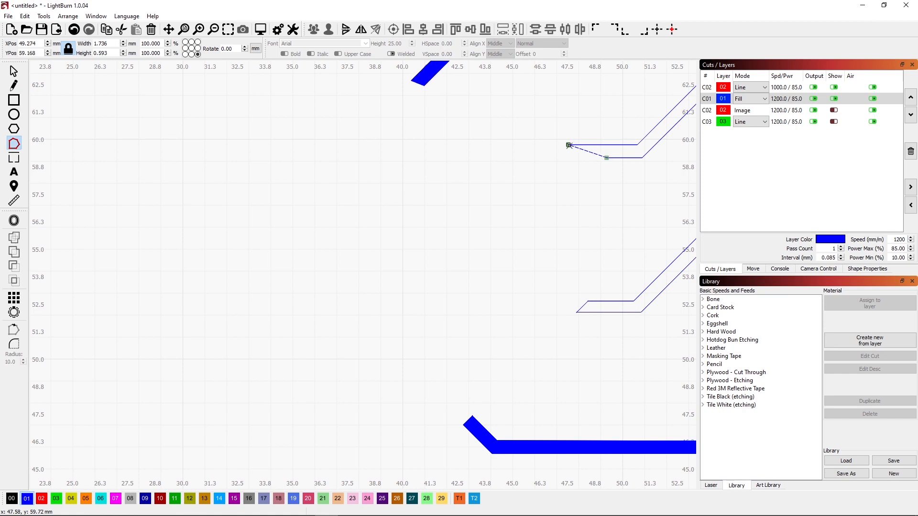
{"action": "left_click", "coordinate": [568, 144]}
{"action": "left_click", "coordinate": [606, 157]}
{"action": "left_click", "coordinate": [582, 306]}
{"action": "left_click", "coordinate": [587, 301]}
{"action": "left_click", "coordinate": [576, 312]}
- Close the short uppermost right-hand trace with an end line joined to its outline, then leave node editing
{"action": "scroll", "coordinate": [367, 345], "scroll_direction": "down", "scroll_amount": 6}
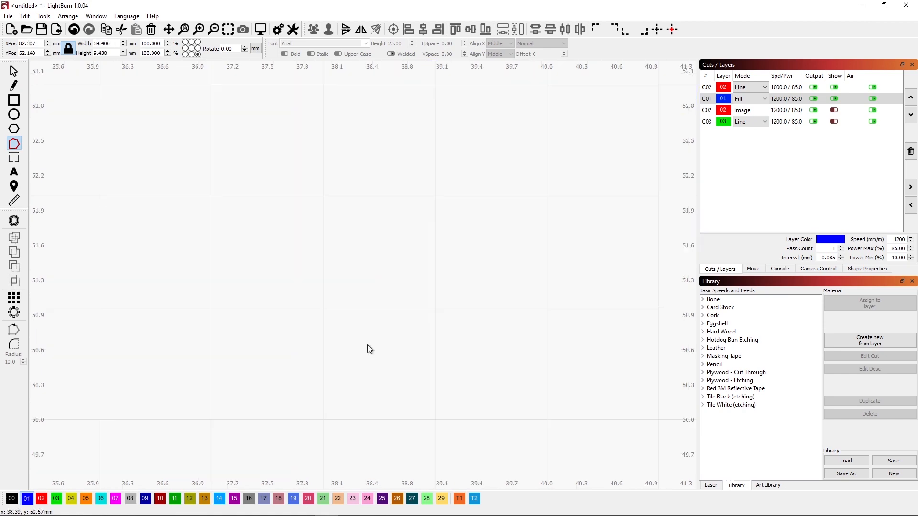
{"action": "scroll", "coordinate": [352, 303], "scroll_direction": "up", "scroll_amount": 7}
{"action": "key", "text": "ctrl+l"}
{"action": "left_click", "coordinate": [384, 129]}
{"action": "left_click", "coordinate": [384, 152]}
{"action": "key", "text": "ctrl+grave"}
{"action": "scroll", "coordinate": [400, 243], "scroll_direction": "down", "scroll_amount": 10}
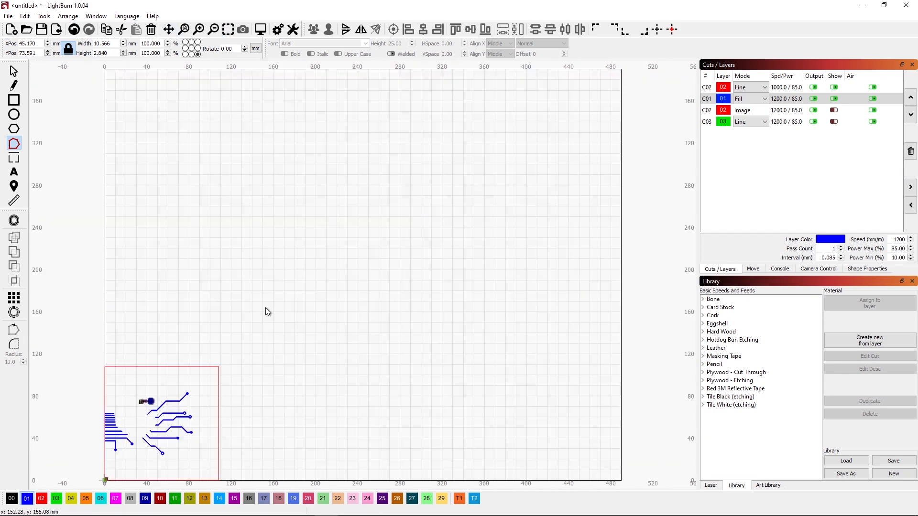
{"action": "key", "text": "Escape"}
- Frame the 108 mm square, then show the laptop image layer and the green outline layer 03
{"action": "left_click", "coordinate": [218, 411]}
{"action": "key", "text": "ctrl+shift+a"}
{"action": "left_click", "coordinate": [316, 369]}
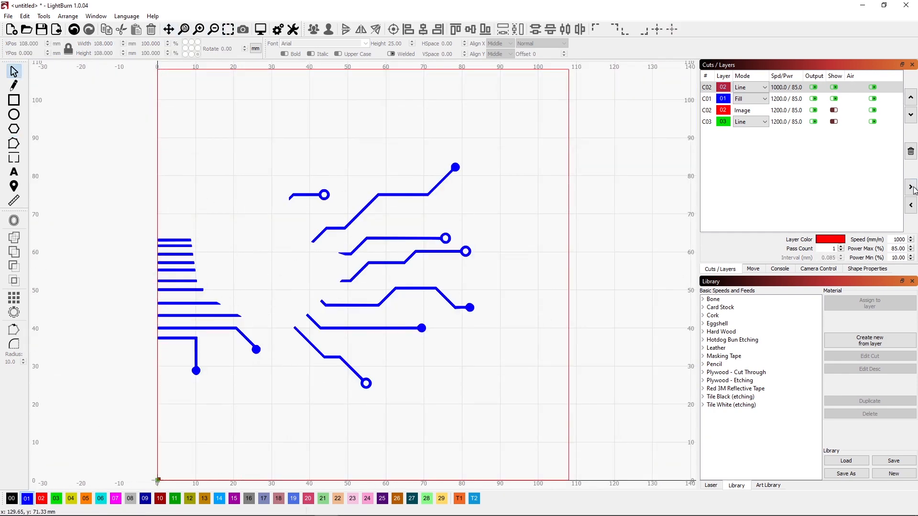
{"action": "left_click", "coordinate": [834, 110]}
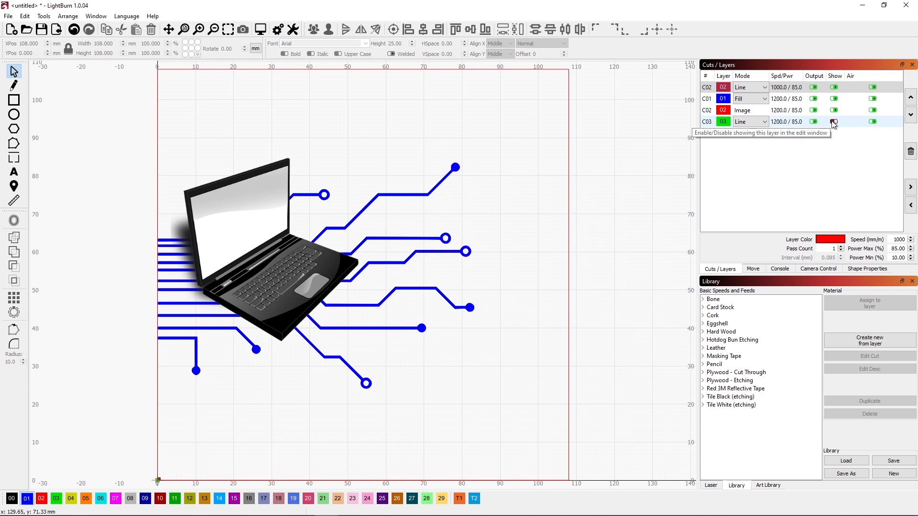
{"action": "left_click", "coordinate": [834, 122]}
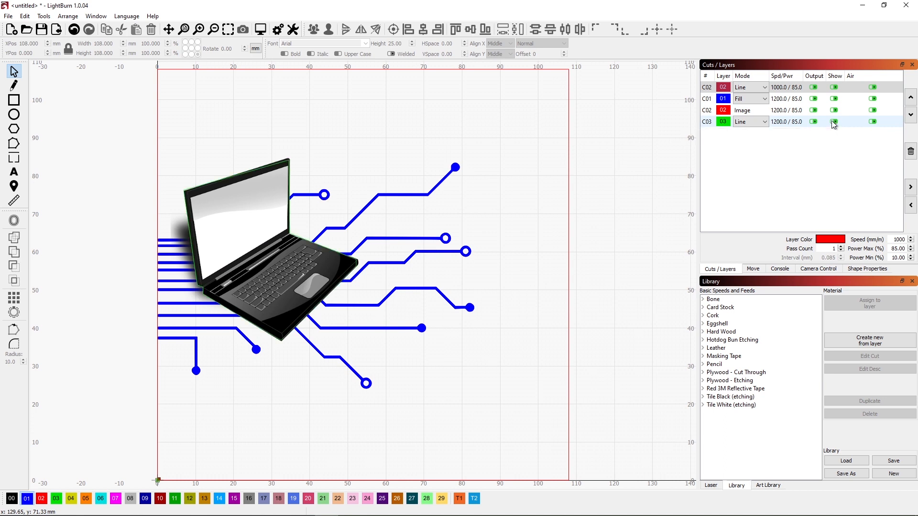
- Hide the laptop image, delete the green laptop outline on layer 03, and show the image again
{"action": "left_click", "coordinate": [834, 110]}
{"action": "left_click_drag", "start_coordinate": [255, 189], "coordinate": [217, 158]}
{"action": "key", "text": "Delete"}
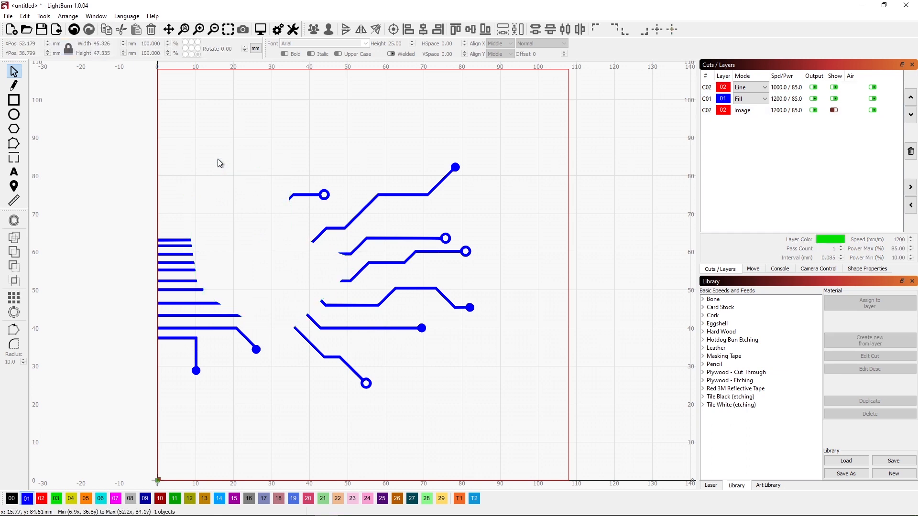
{"action": "left_click", "coordinate": [835, 110]}
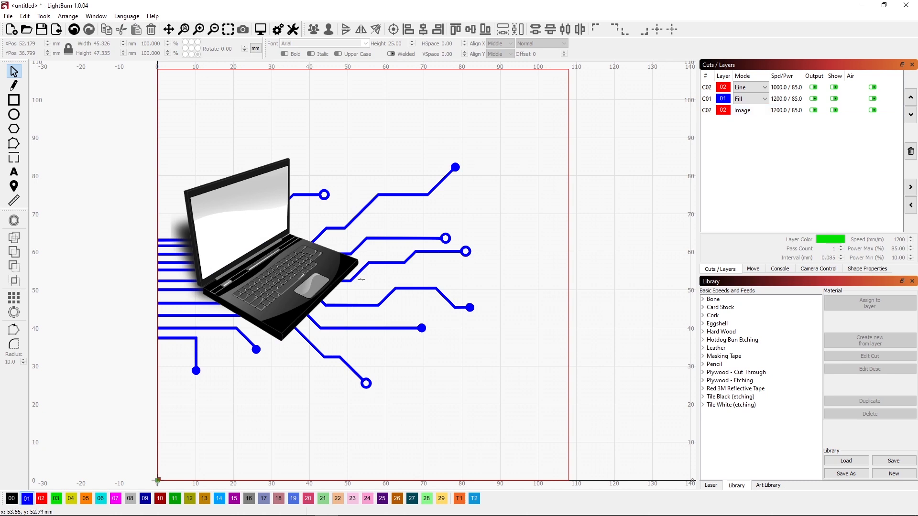
- Run the job preview, have the skipped open fill shapes located in the design, and clear the selection
{"action": "key", "text": "alt+p"}
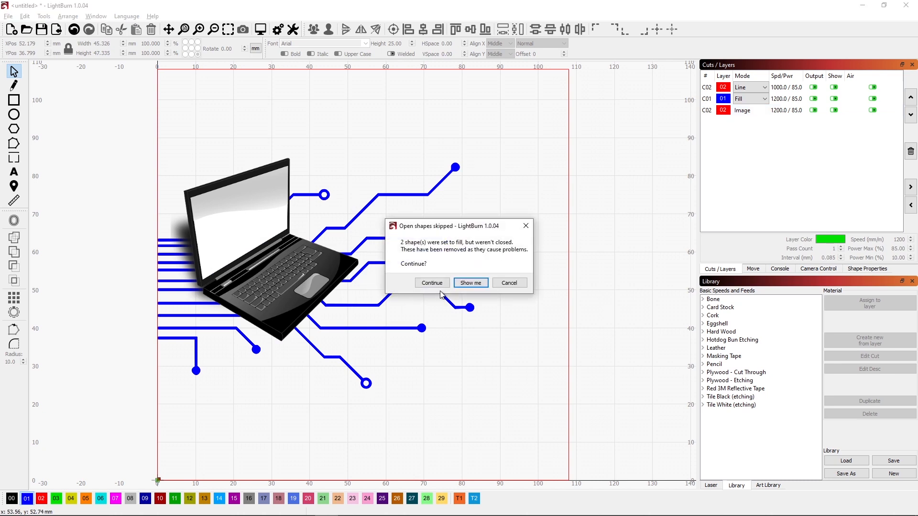
{"action": "left_click", "coordinate": [471, 283]}
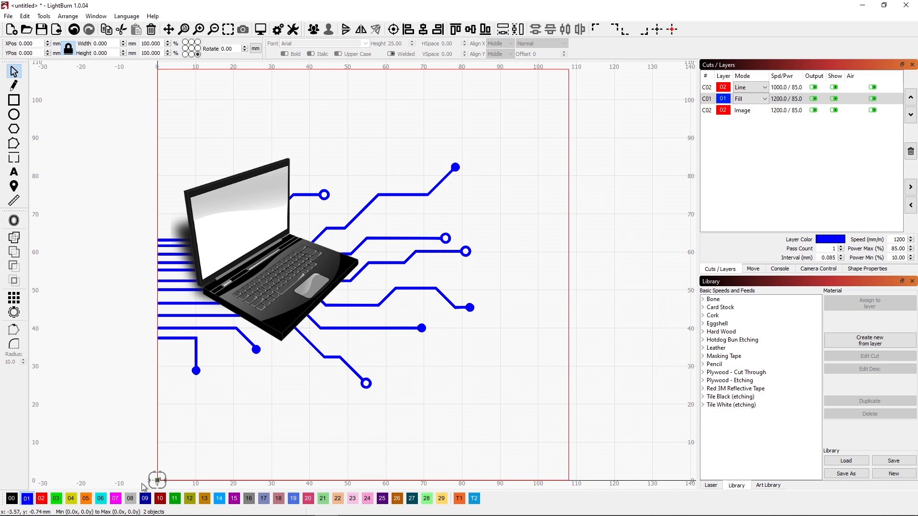
{"action": "key", "text": "Escape"}
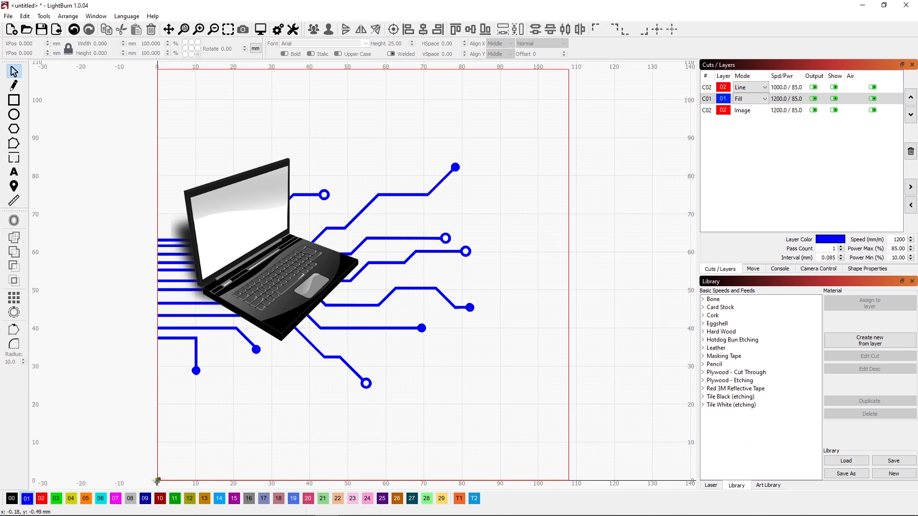
- Preview the job full screen and examine the laptop engraving, the filled traces and where they meet the laptop's shadow, then close it
{"action": "key", "text": "alt+p"}
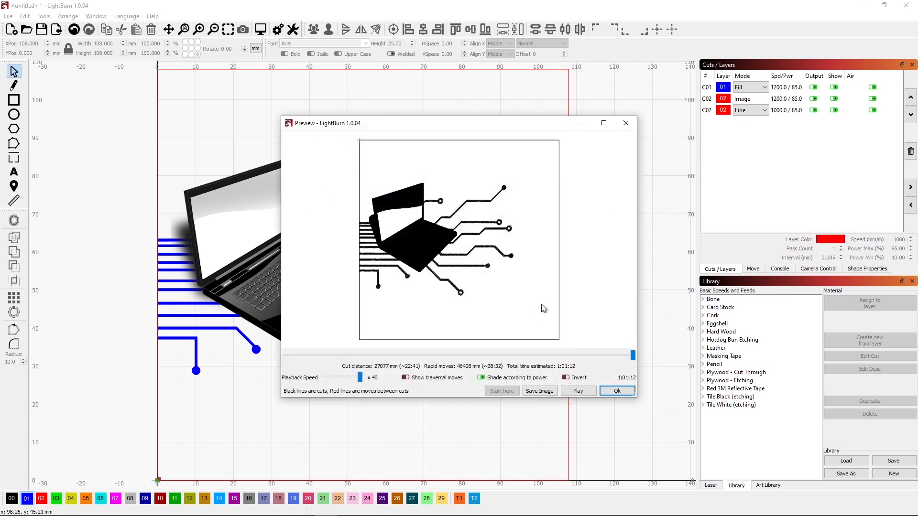
{"action": "left_click", "coordinate": [604, 123]}
{"action": "scroll", "coordinate": [343, 251], "scroll_direction": "up", "scroll_amount": 5}
{"action": "scroll", "coordinate": [344, 253], "scroll_direction": "down", "scroll_amount": 3}
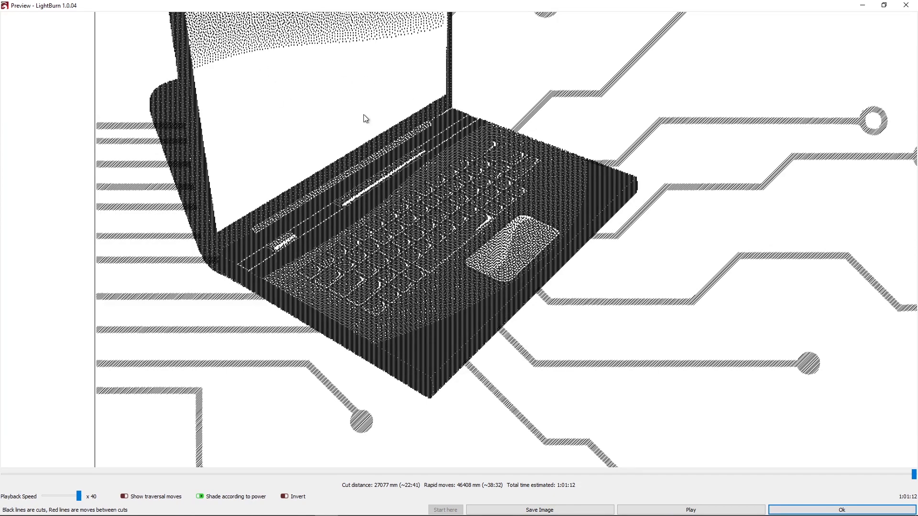
{"action": "scroll", "coordinate": [308, 123], "scroll_direction": "up", "scroll_amount": 3}
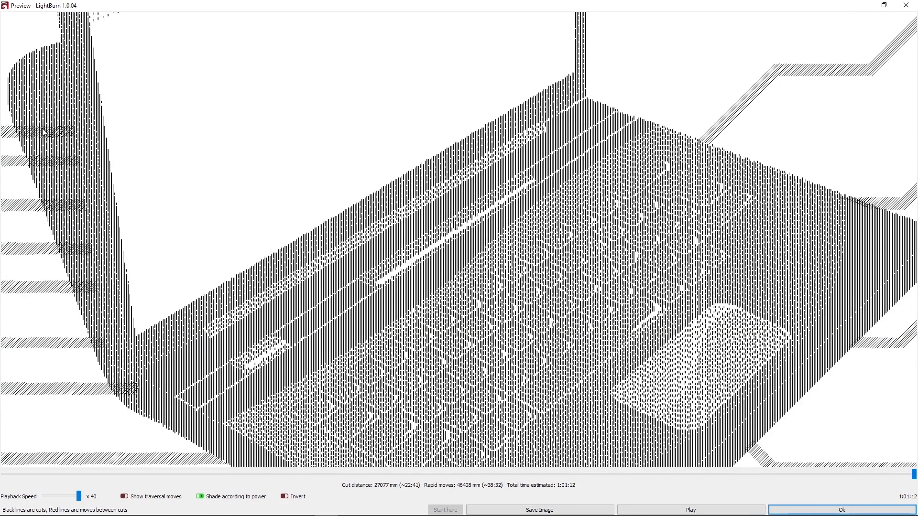
{"action": "scroll", "coordinate": [314, 294], "scroll_direction": "down", "scroll_amount": 2}
{"action": "scroll", "coordinate": [409, 280], "scroll_direction": "down", "scroll_amount": 4}
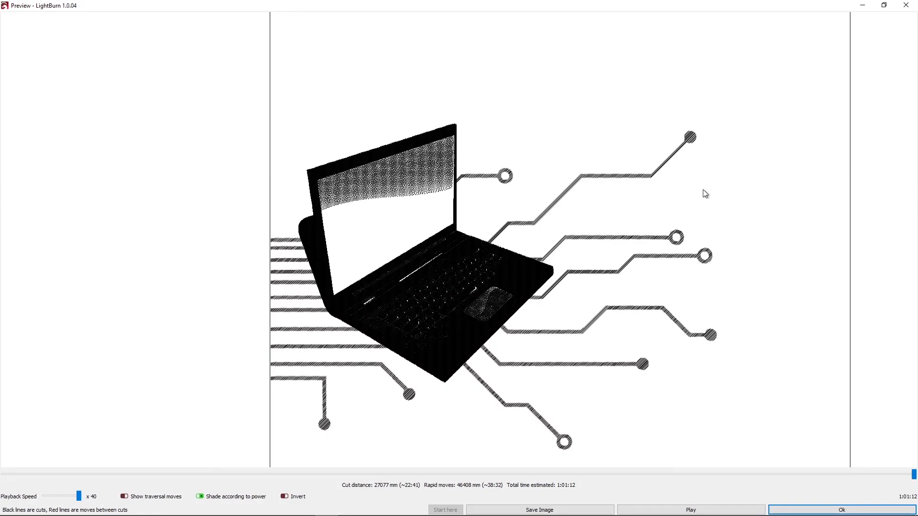
{"action": "key", "text": "Escape"}
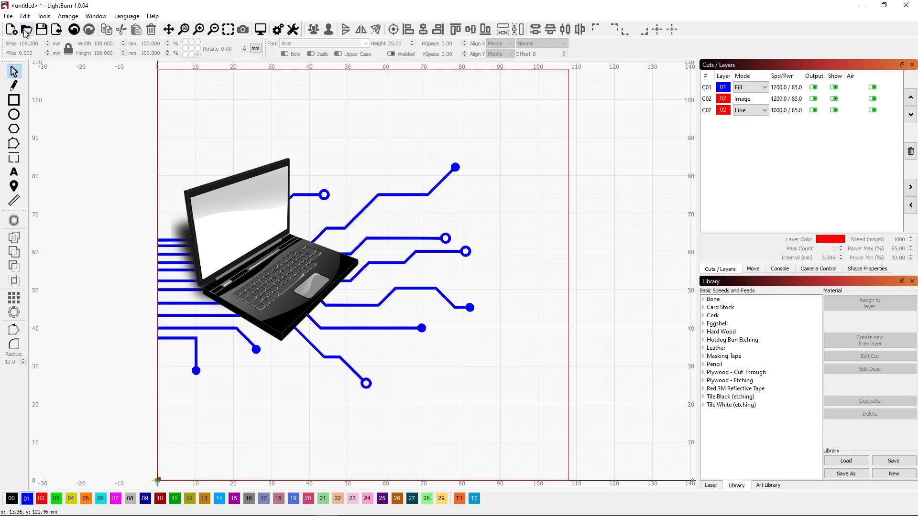
- Open the recent project GeekWeekend 2022.lbrn and hide its blue image layer 01
{"action": "left_click", "coordinate": [8, 16]}
{"action": "mouse_move", "coordinate": [44, 46]}
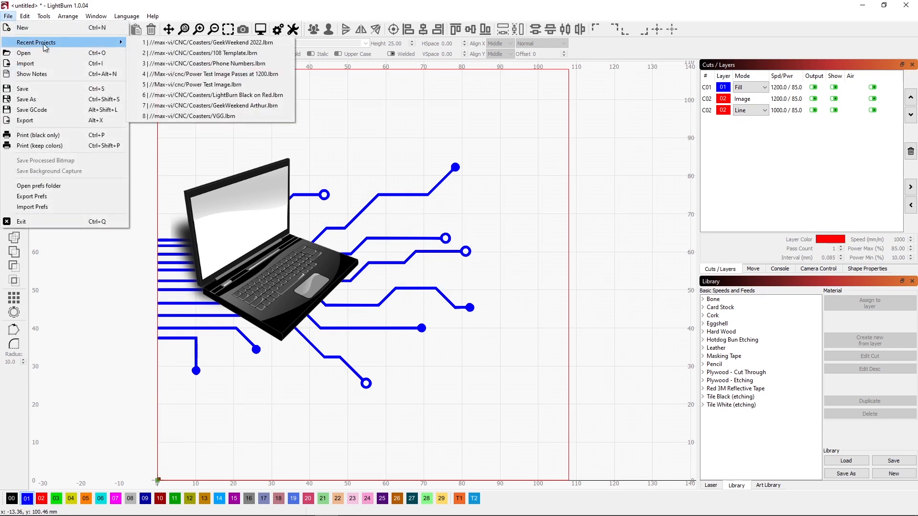
{"action": "left_click", "coordinate": [189, 43]}
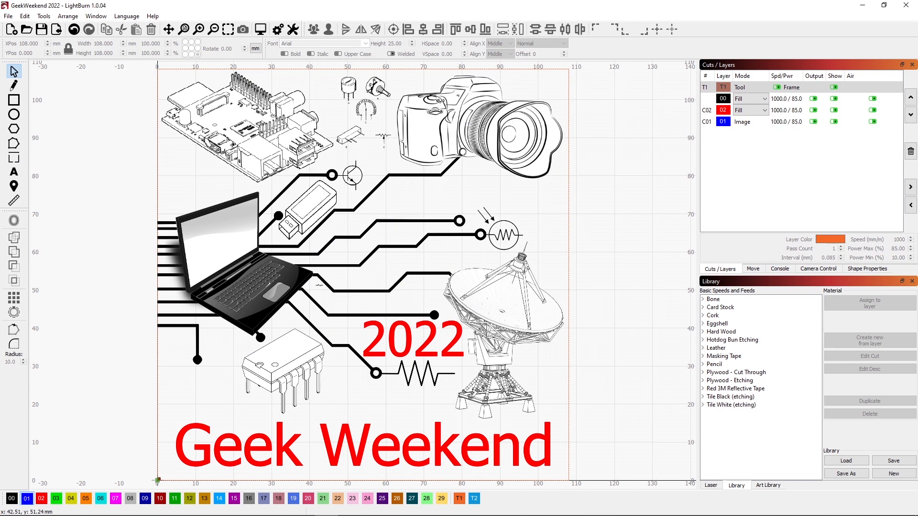
{"action": "left_click", "coordinate": [834, 122]}
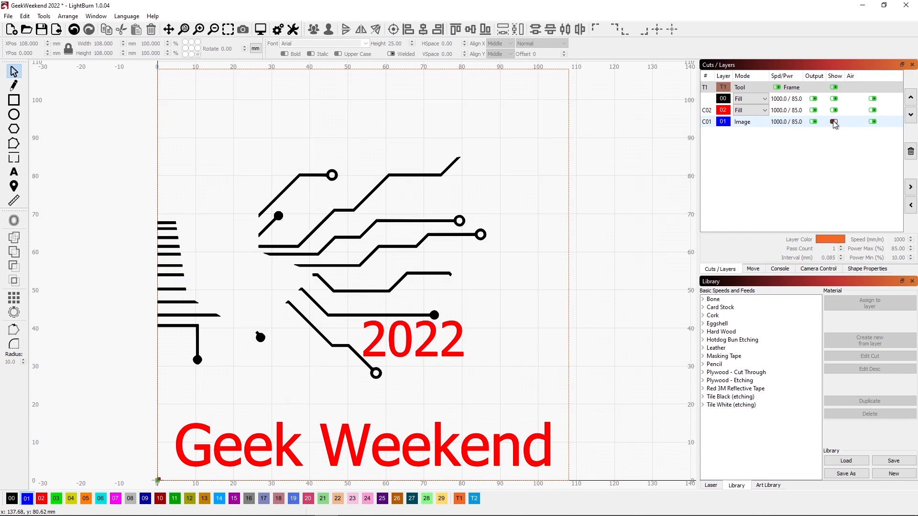
- Show the blue image layer 01 again, inspect individual traces and the camera, laptop, satellite dish, chip and circuit board images, and clear the selection
{"action": "left_click", "coordinate": [834, 123]}
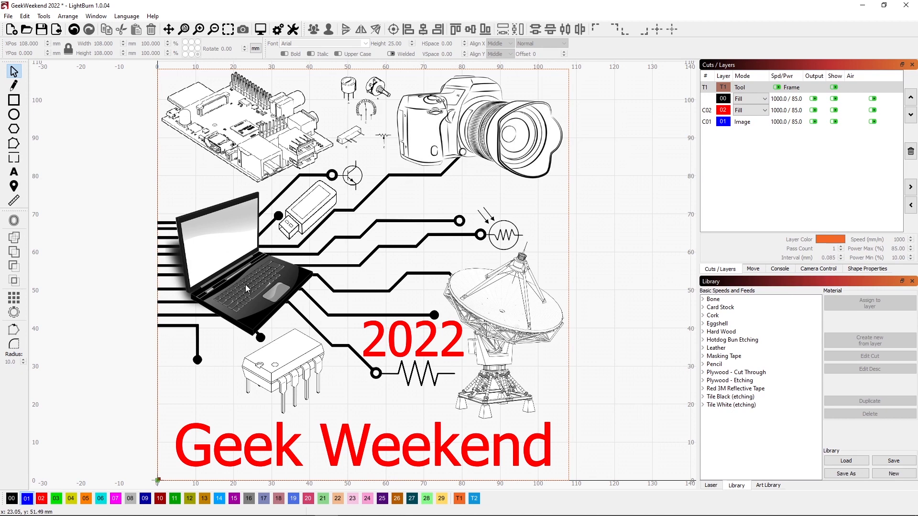
{"action": "left_click", "coordinate": [368, 256]}
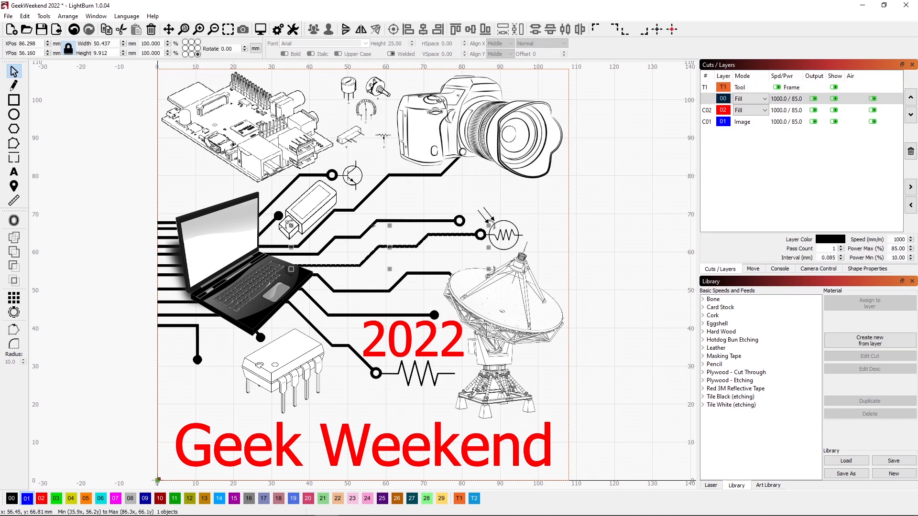
{"action": "left_click", "coordinate": [493, 144]}
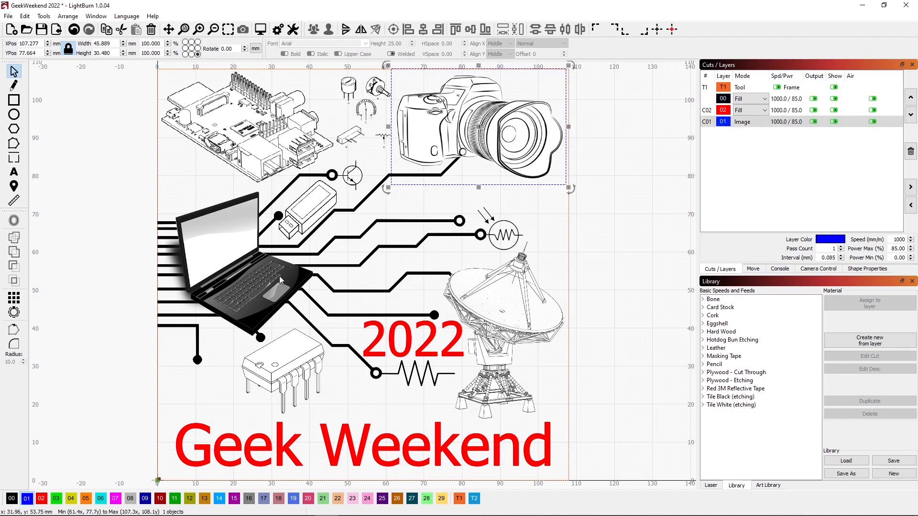
{"action": "left_click", "coordinate": [247, 291]}
{"action": "left_click", "coordinate": [497, 315]}
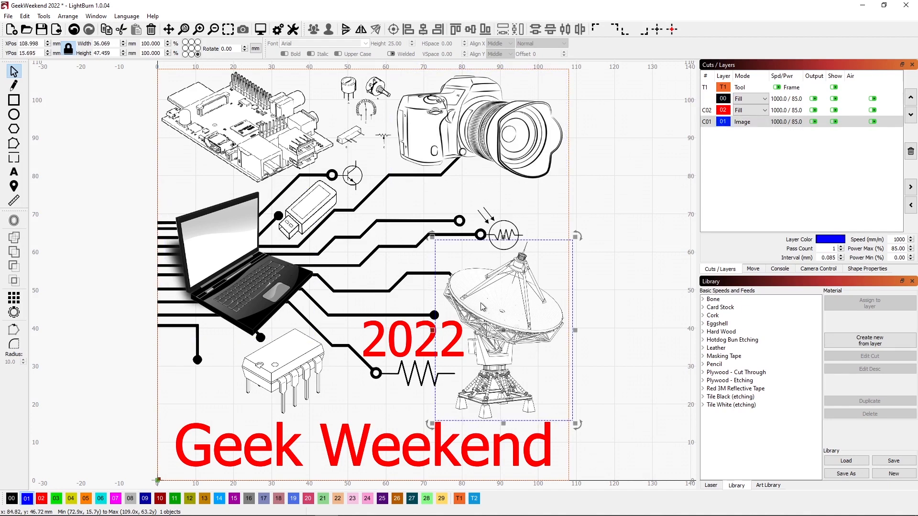
{"action": "left_click", "coordinate": [278, 404]}
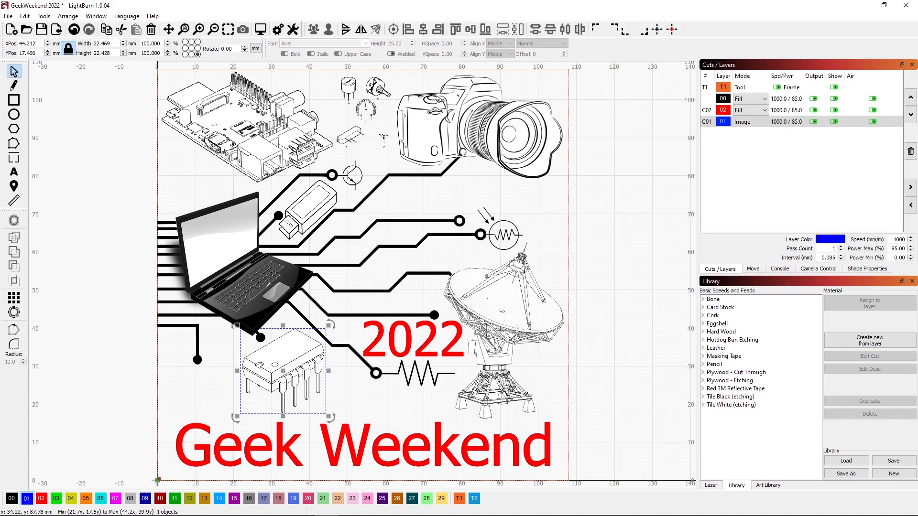
{"action": "left_click", "coordinate": [287, 144]}
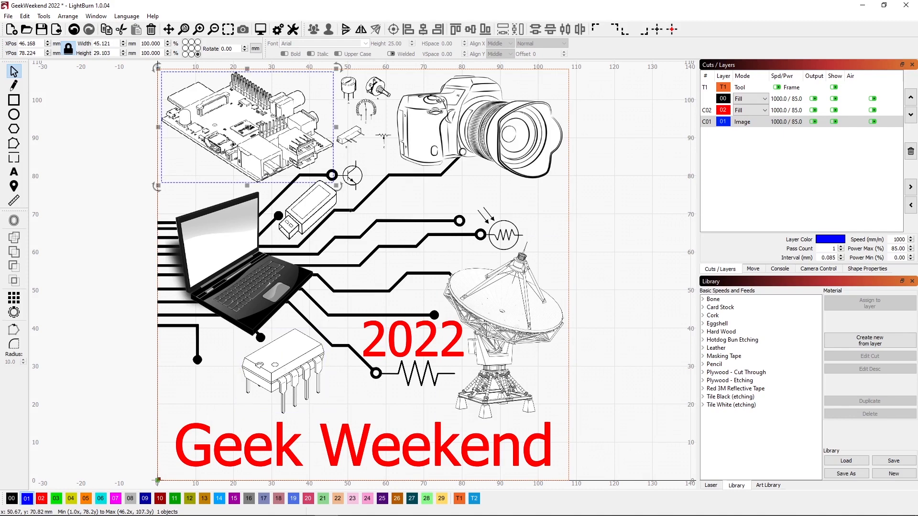
{"action": "left_click", "coordinate": [377, 249]}
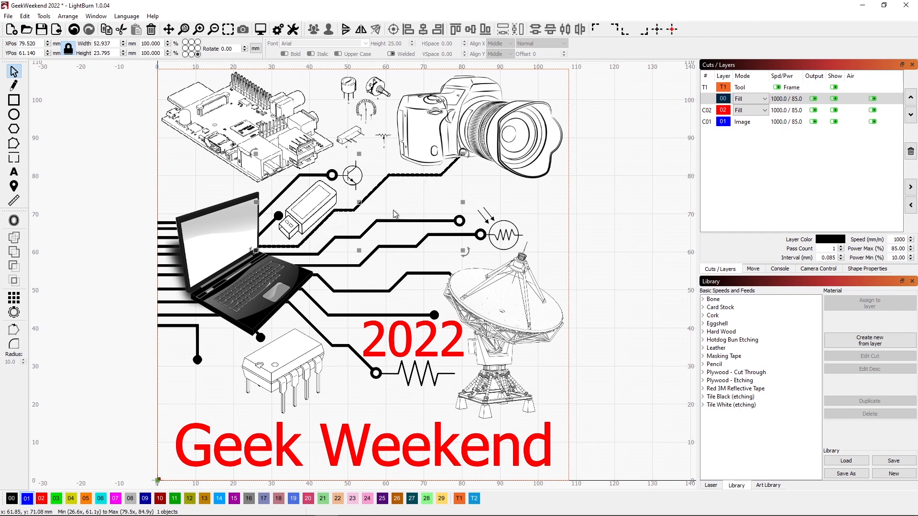
{"action": "left_click", "coordinate": [409, 200]}
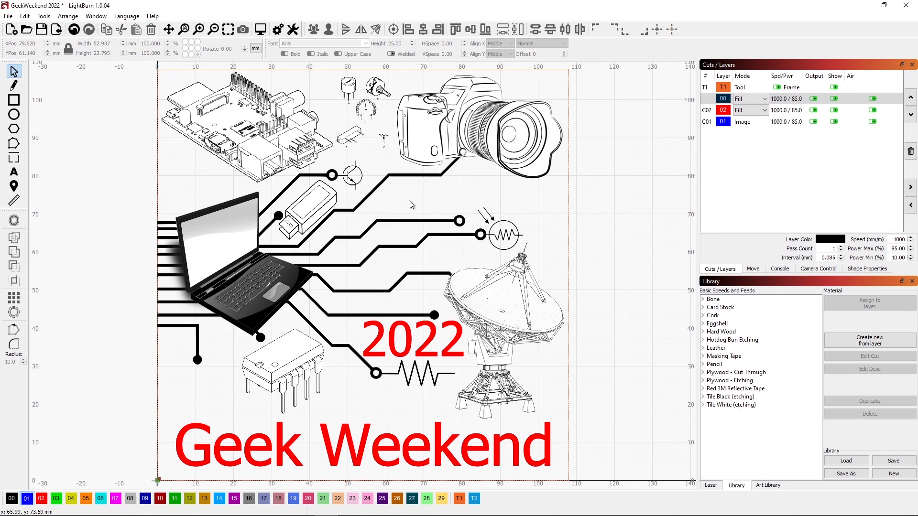